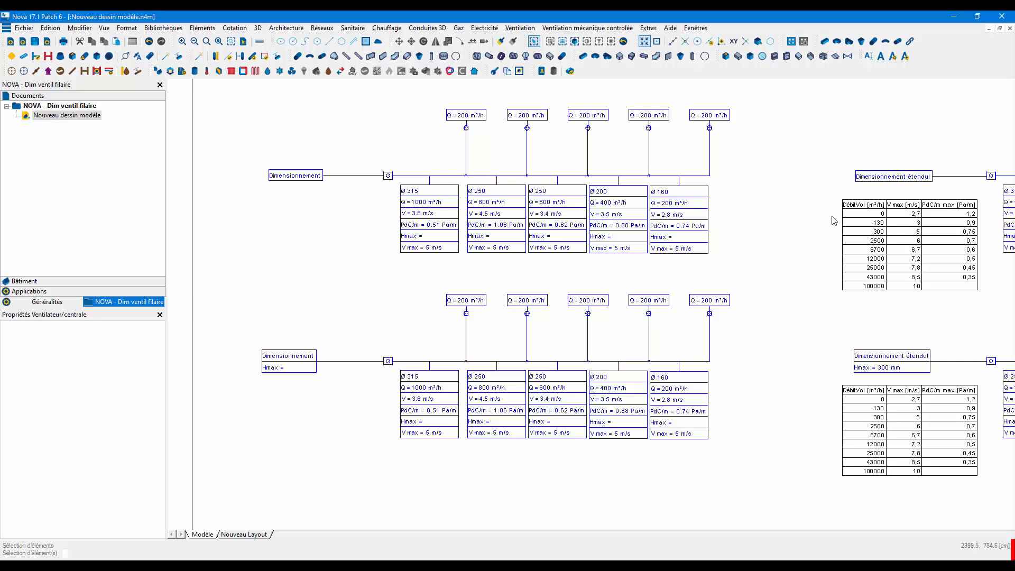
Size the upper network labelled Dimensionnement from its fan with the generation assistant's Dimensionner stage, and close the assistant.
{"action": "middle_click_drag", "start_coordinate": [831, 216], "coordinate": [708, 217]}
{"action": "scroll", "coordinate": [709, 222], "scroll_direction": "down", "scroll_amount": 2}
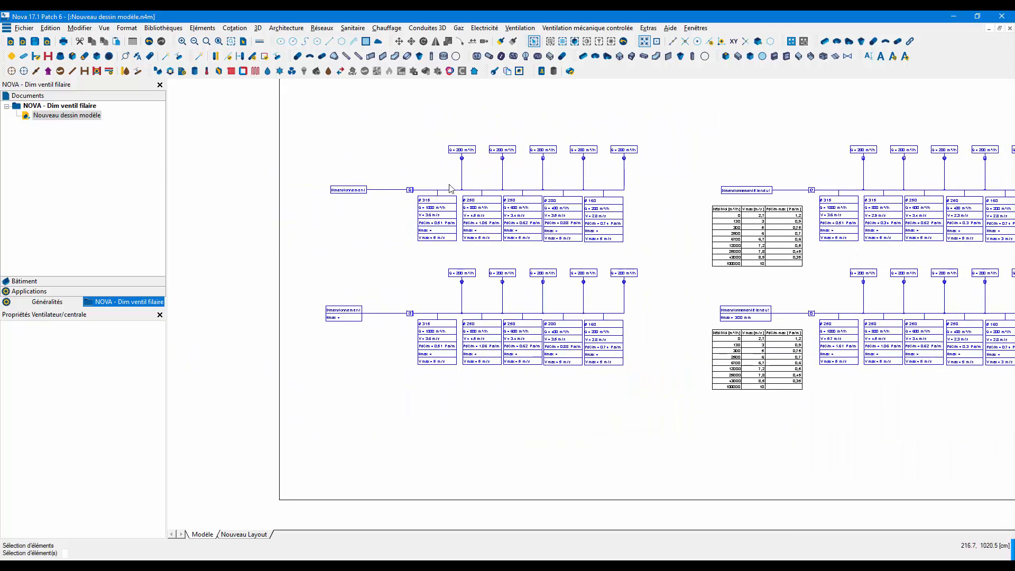
{"action": "scroll", "coordinate": [531, 225], "scroll_direction": "up", "scroll_amount": 3}
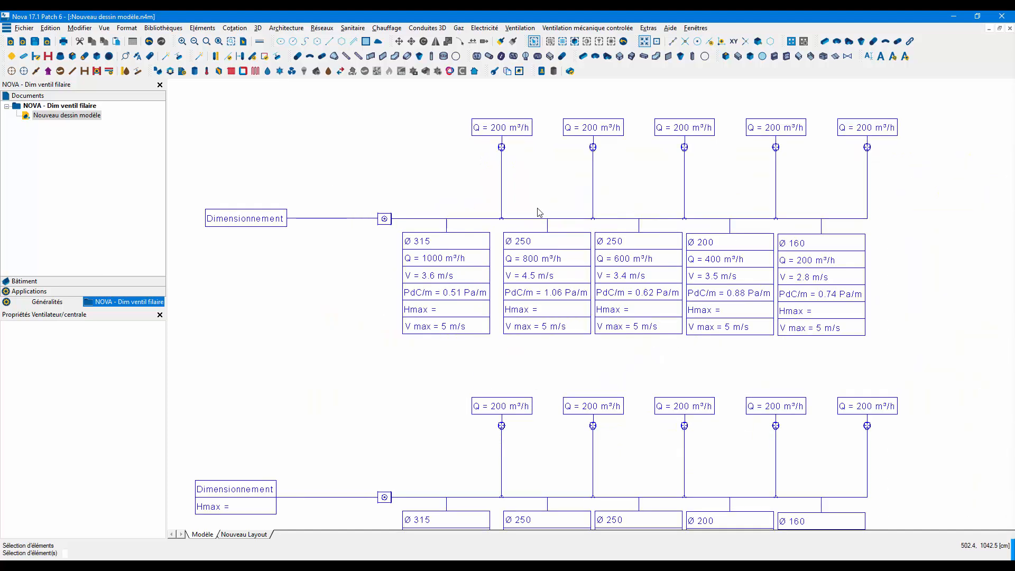
{"action": "left_click", "coordinate": [384, 218]}
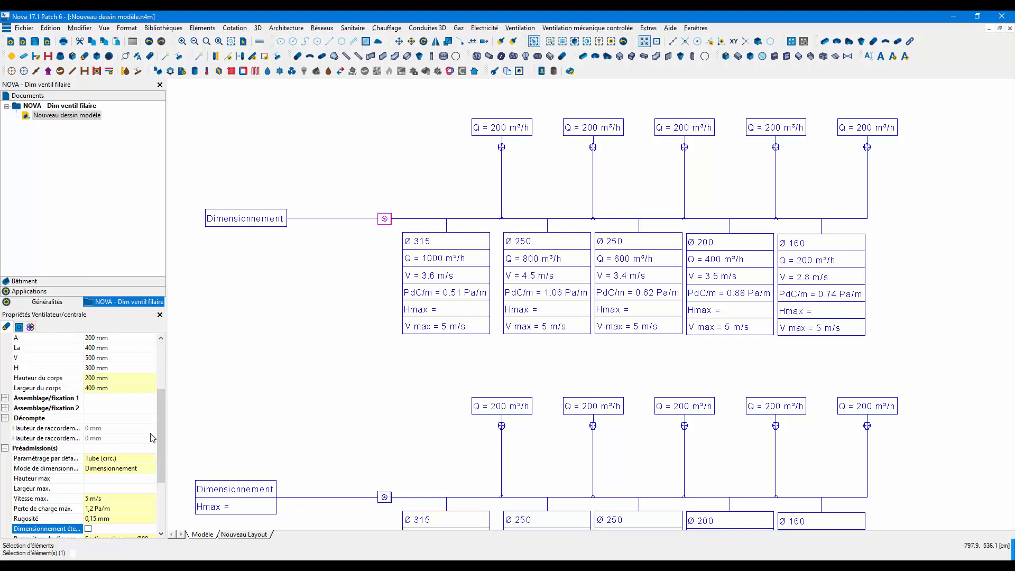
{"action": "left_click_drag", "start_coordinate": [160, 427], "coordinate": [164, 454]}
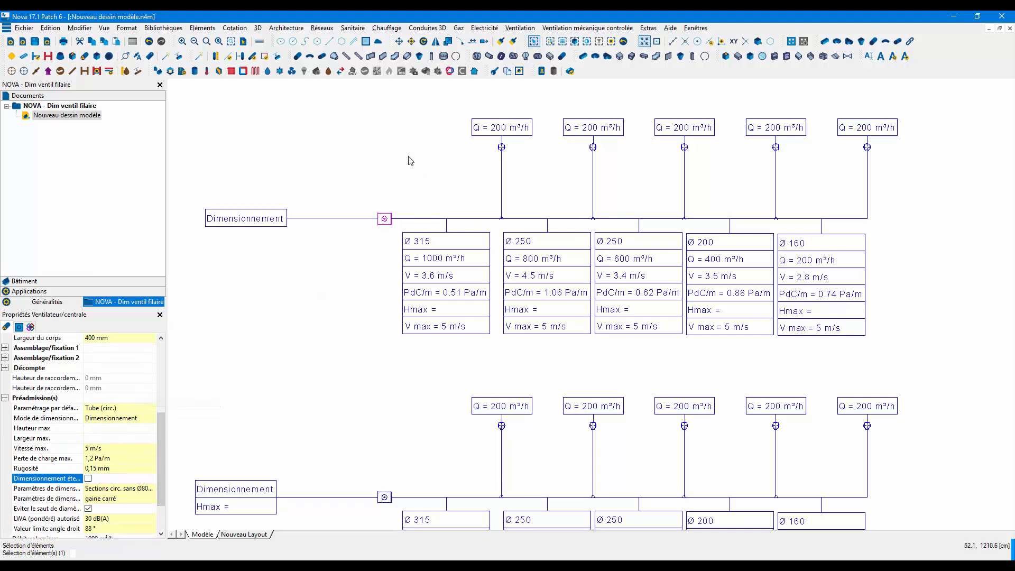
{"action": "left_click", "coordinate": [179, 56]}
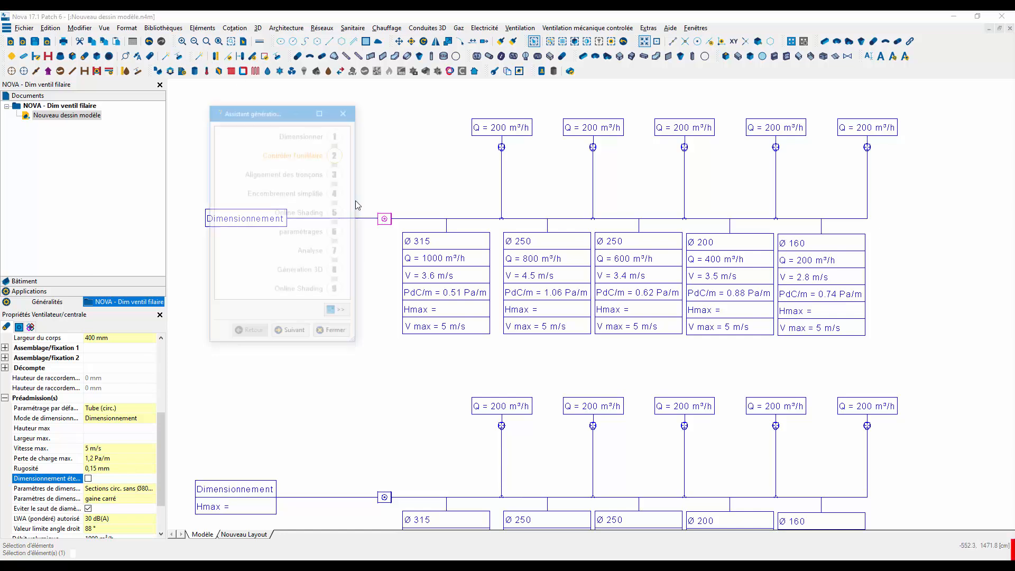
{"action": "left_click", "coordinate": [339, 138]}
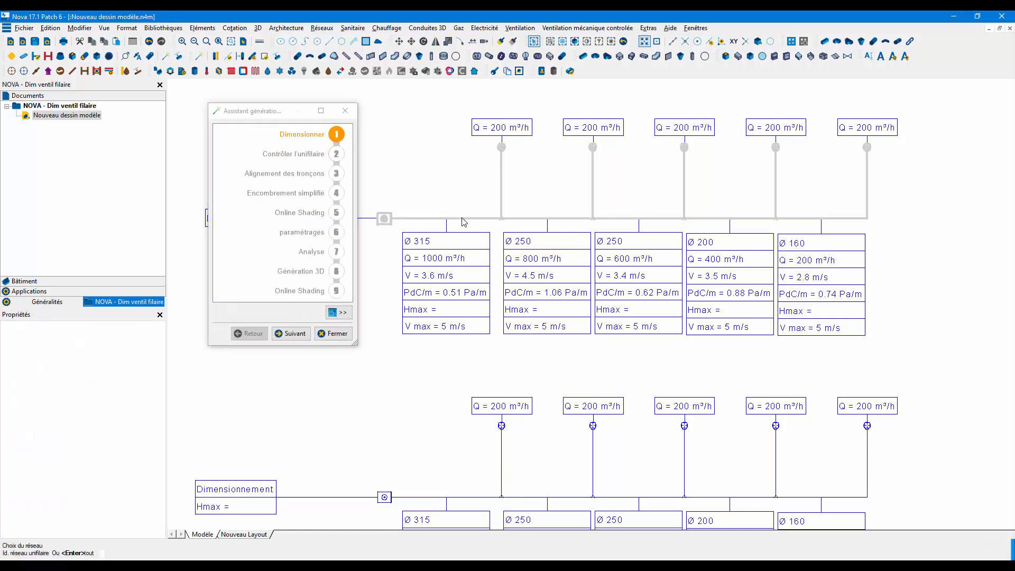
{"action": "left_click", "coordinate": [551, 329]}
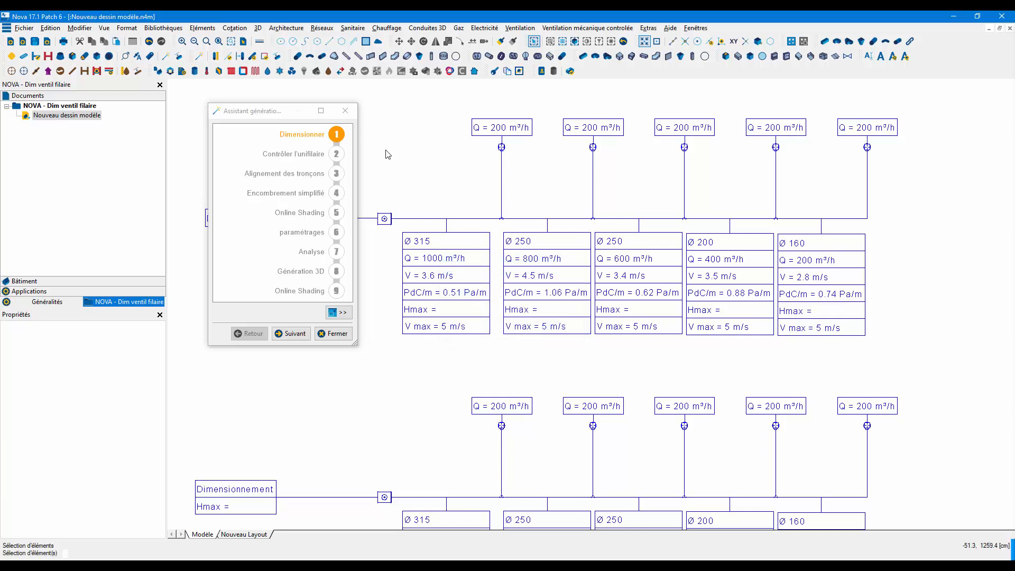
{"action": "left_click", "coordinate": [345, 110]}
Examine the pre-sizing parameters of the upper network's fan and its 800 m³/h duct section, especially maximum velocity and maximum pressure loss.
{"action": "left_click", "coordinate": [385, 219]}
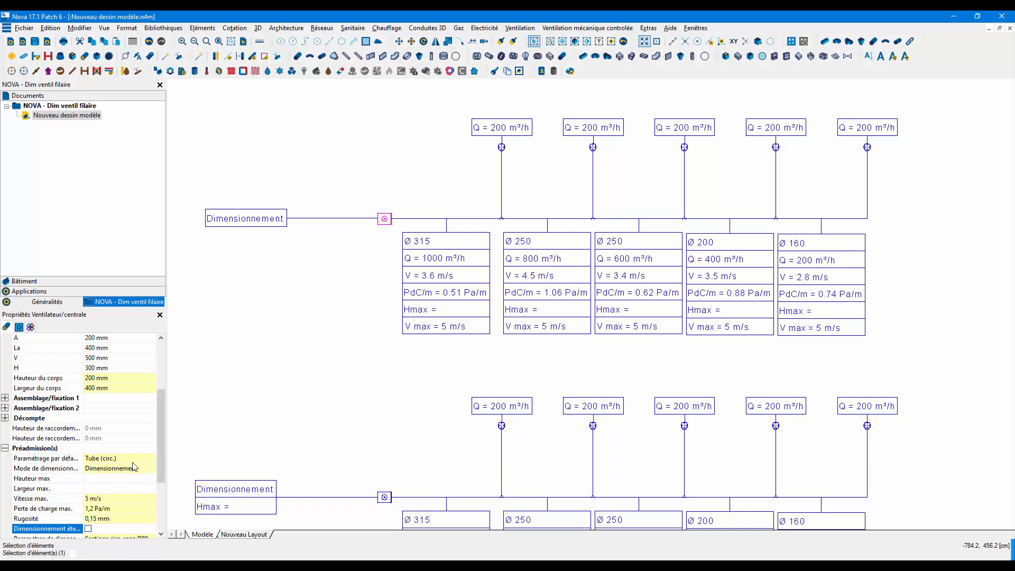
{"action": "left_click", "coordinate": [561, 218]}
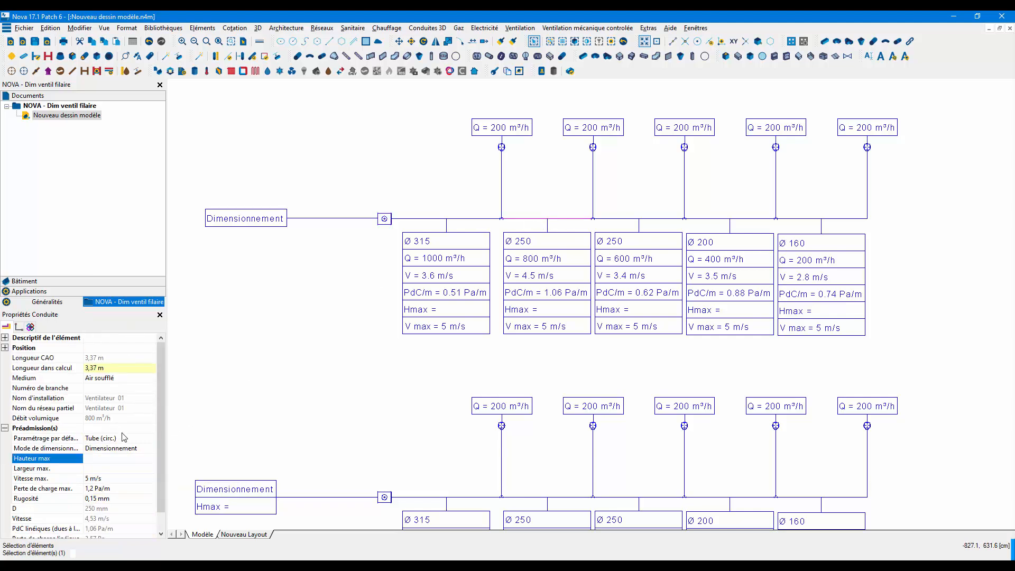
{"action": "scroll", "coordinate": [121, 441], "scroll_direction": "down", "scroll_amount": 1}
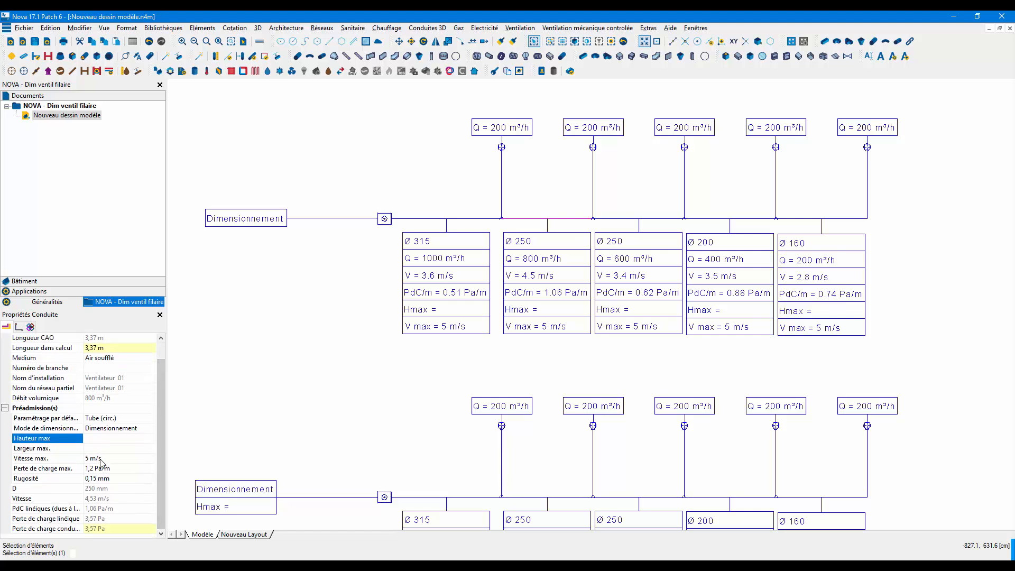
{"action": "left_click", "coordinate": [71, 458]}
{"action": "left_click", "coordinate": [109, 468]}
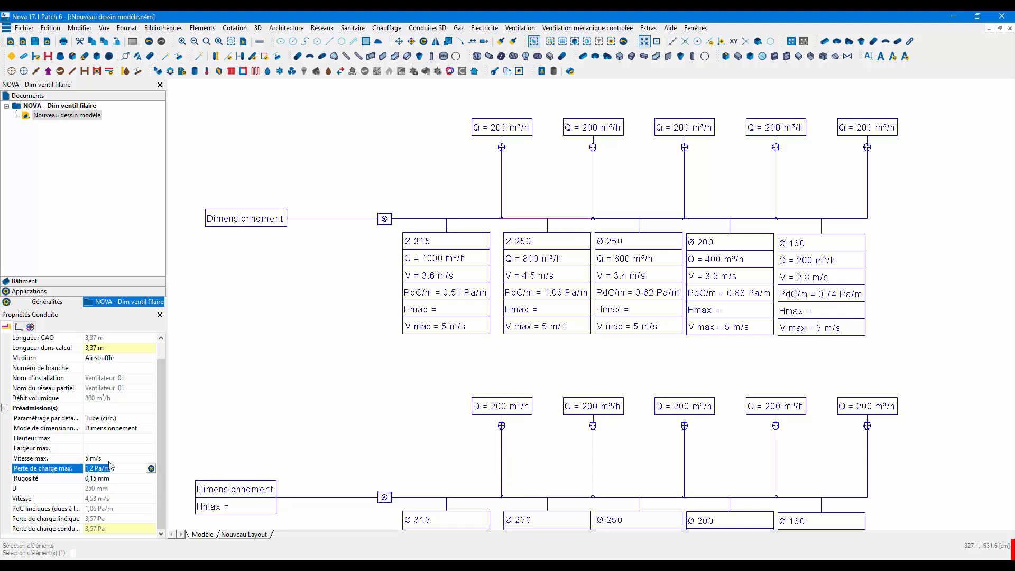
{"action": "left_click", "coordinate": [24, 459]}
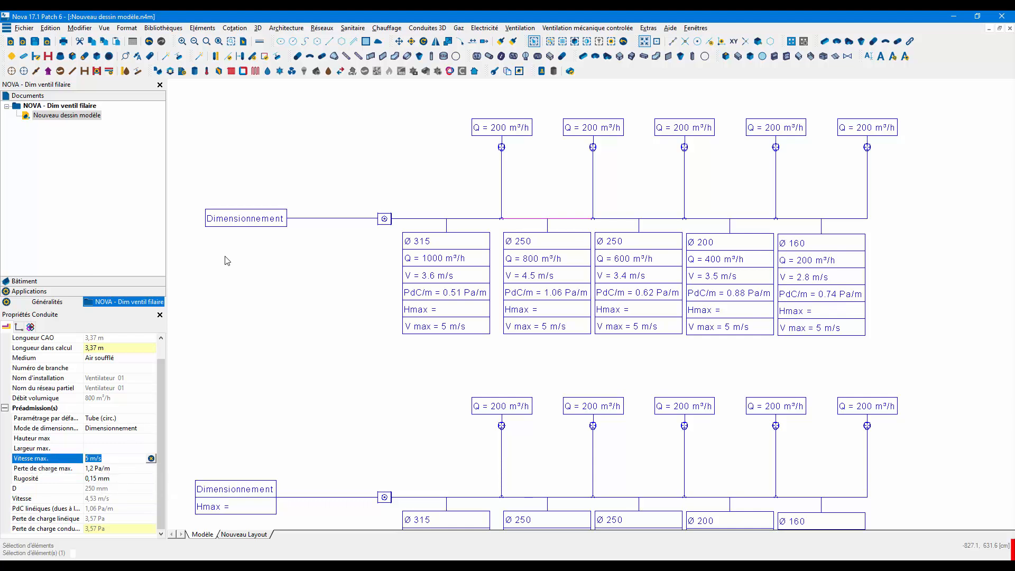
{"action": "left_click", "coordinate": [388, 221]}
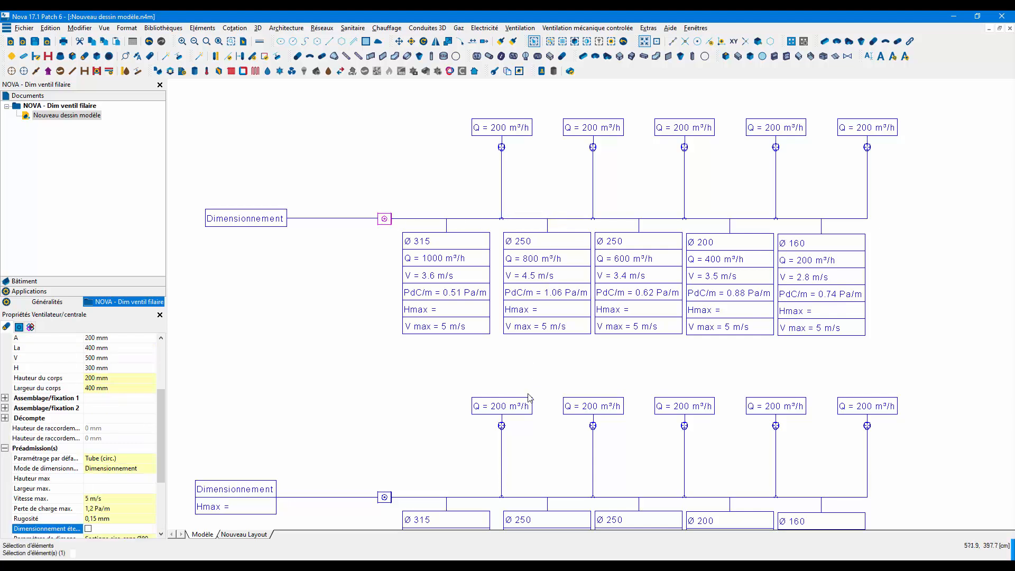
Give the lower network's fan a maximum height of 300 mm and the sizing mode "Dimensionnement Tube -> Gaine rect.".
{"action": "middle_click_drag", "start_coordinate": [494, 411], "coordinate": [489, 218]}
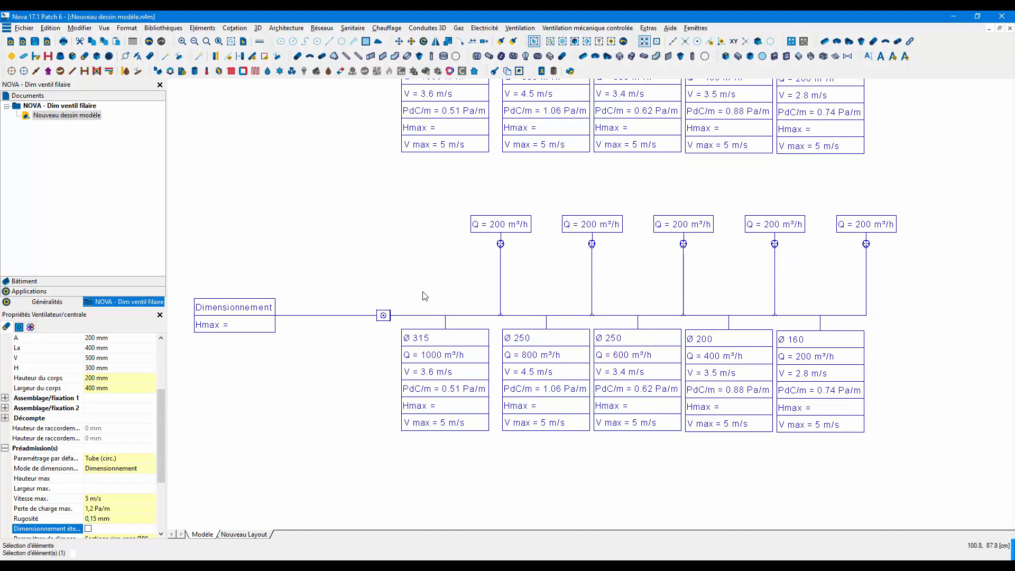
{"action": "left_click", "coordinate": [386, 312]}
{"action": "left_click", "coordinate": [98, 479]}
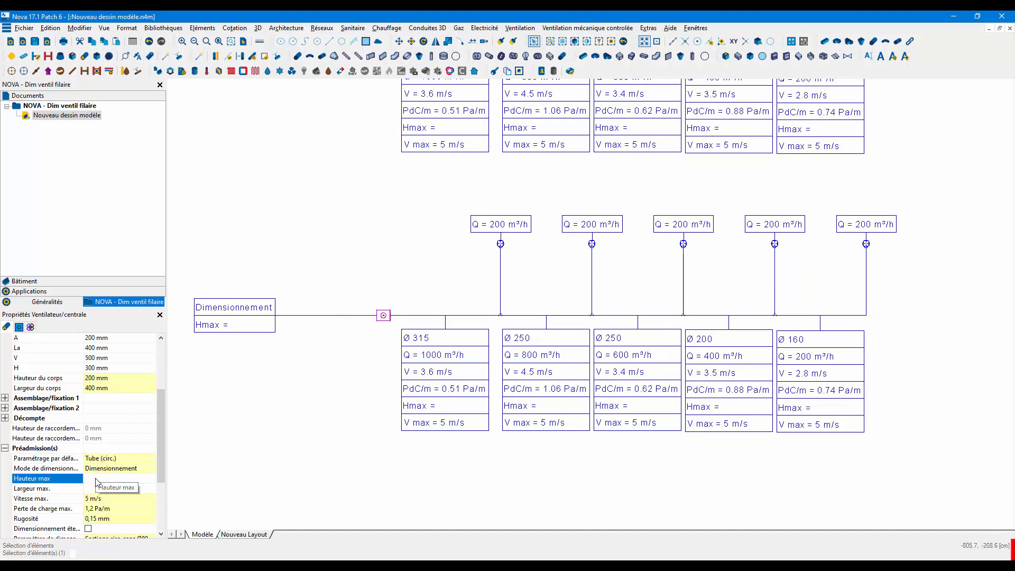
{"action": "type", "text": "300"}
{"action": "key", "text": "Return"}
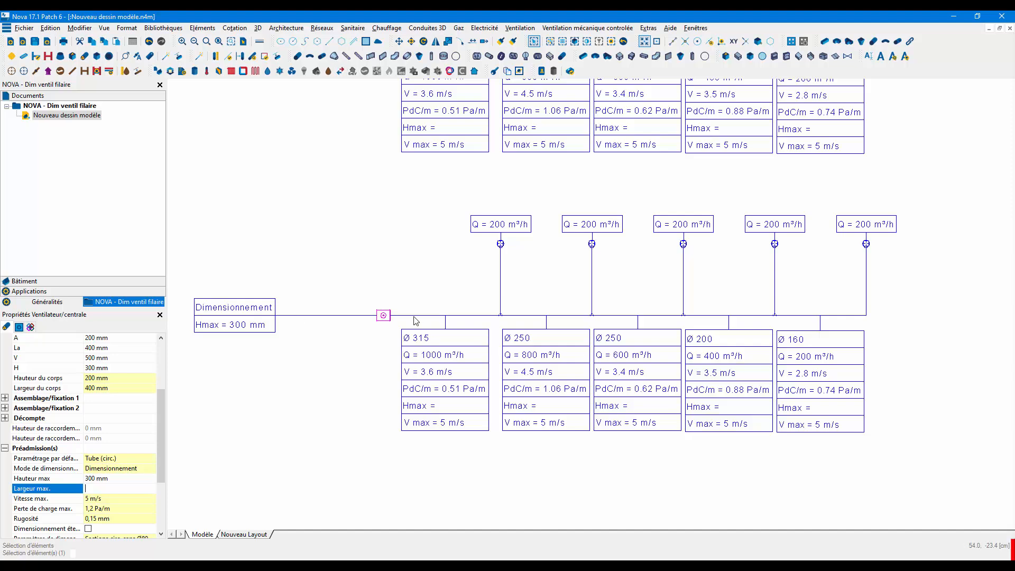
{"action": "left_click", "coordinate": [146, 468]}
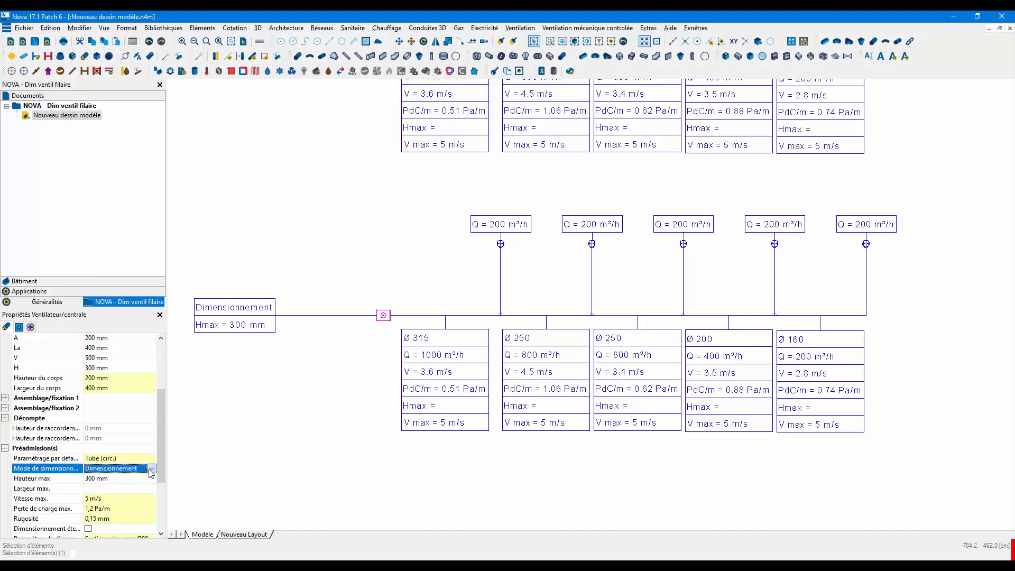
{"action": "left_click", "coordinate": [151, 469]}
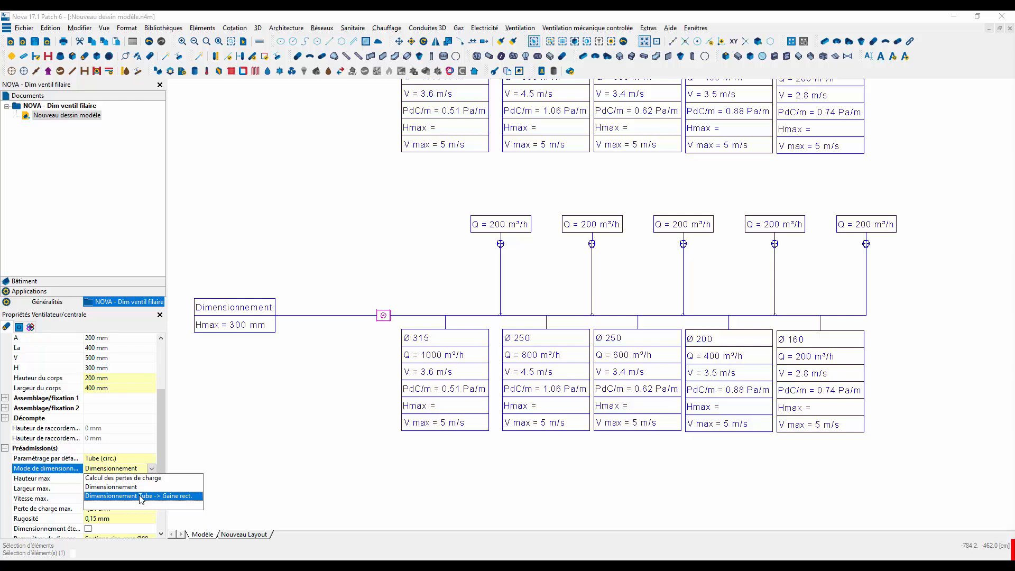
{"action": "left_click", "coordinate": [142, 497]}
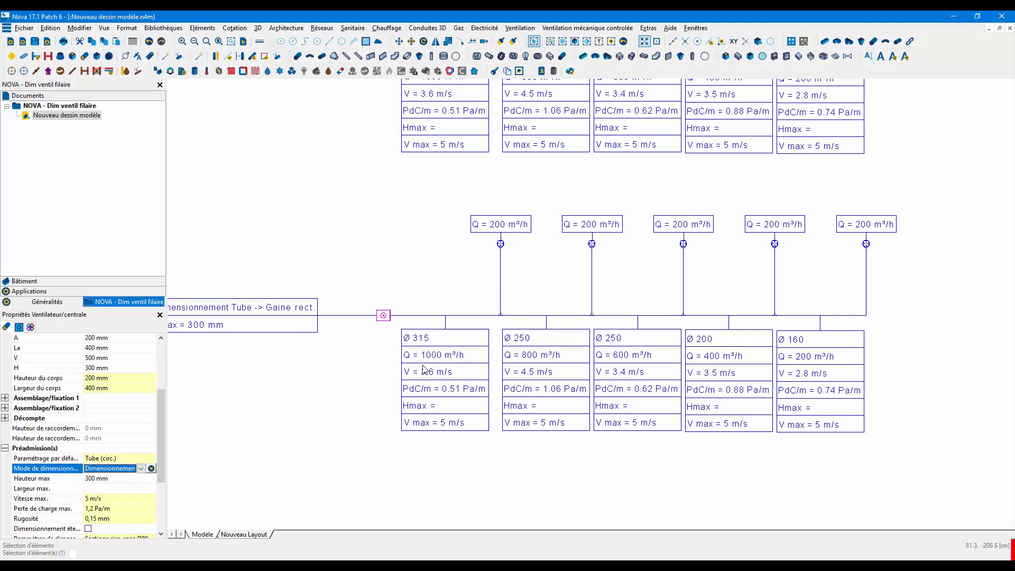
Size the lower network with the generation assistant's Dimensionner stage.
{"action": "scroll", "coordinate": [425, 369], "scroll_direction": "up", "scroll_amount": 3}
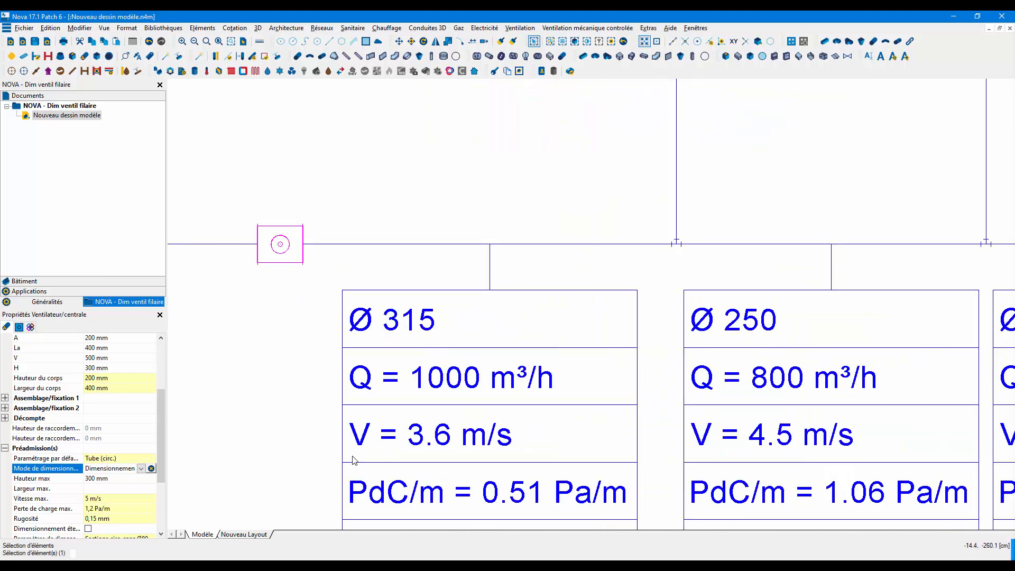
{"action": "scroll", "coordinate": [472, 244], "scroll_direction": "down", "scroll_amount": 1}
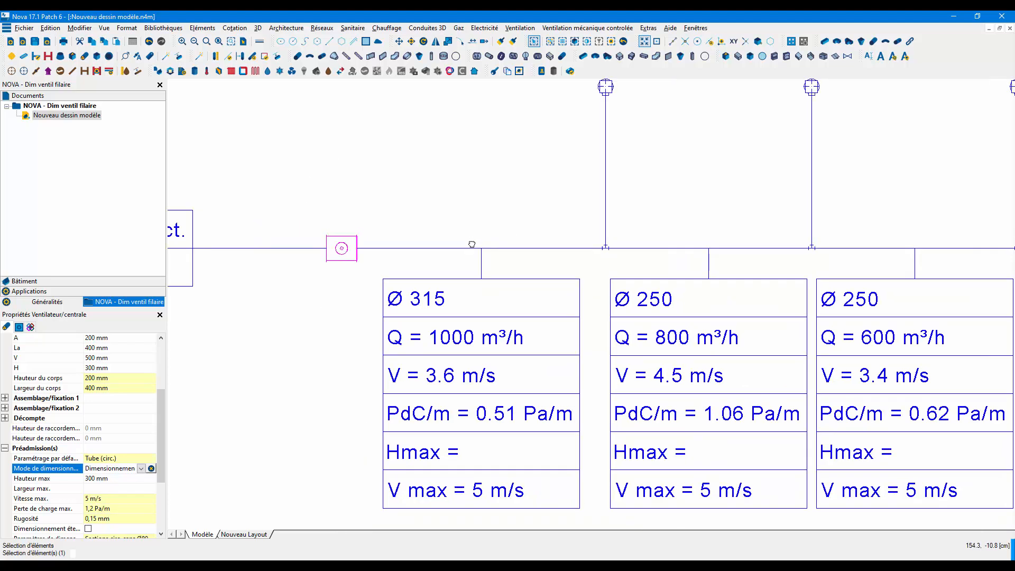
{"action": "scroll", "coordinate": [471, 244], "scroll_direction": "down", "scroll_amount": 3}
{"action": "middle_click_drag", "start_coordinate": [476, 245], "coordinate": [472, 285]}
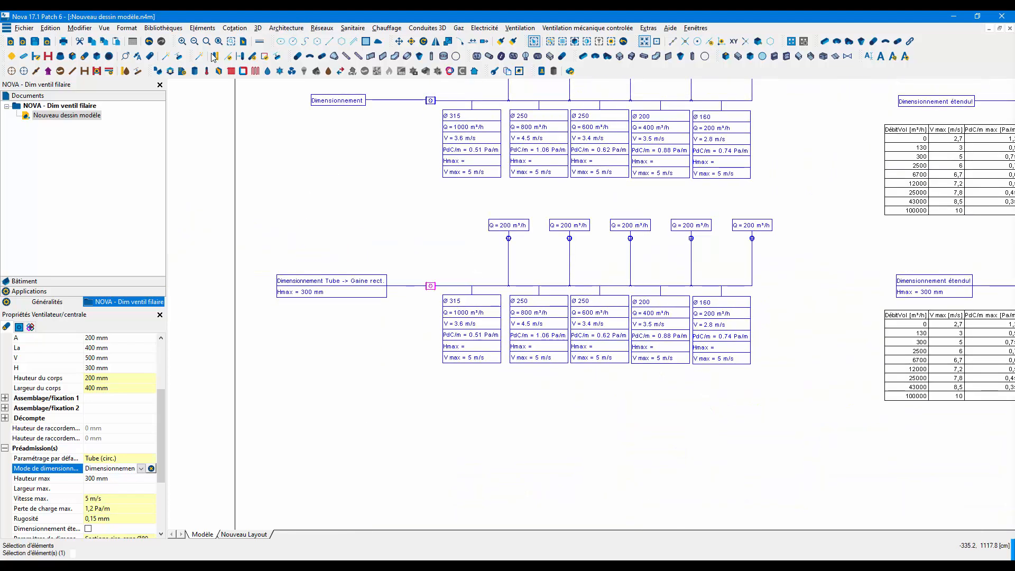
{"action": "left_click", "coordinate": [199, 56]}
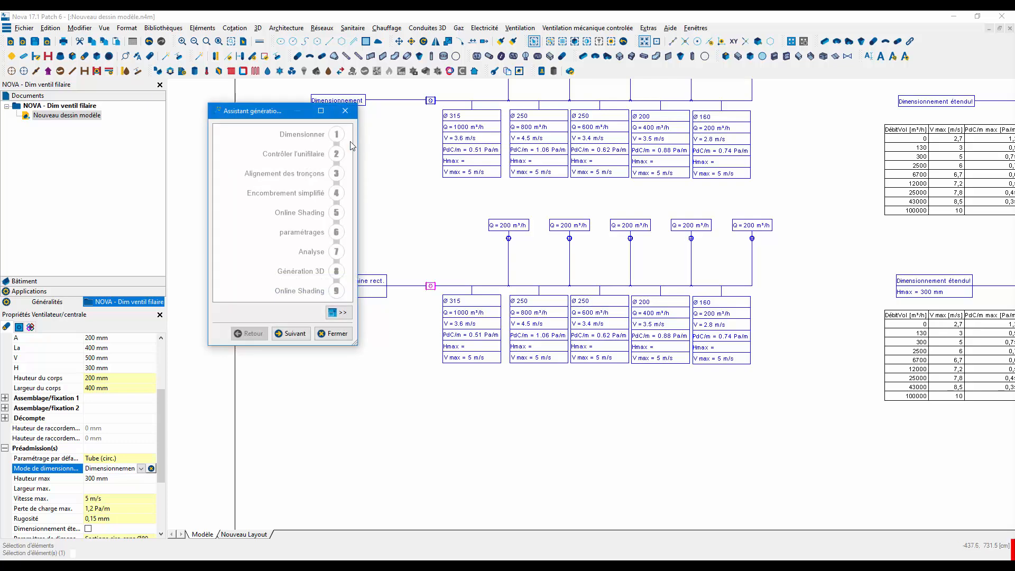
{"action": "left_click", "coordinate": [336, 133]}
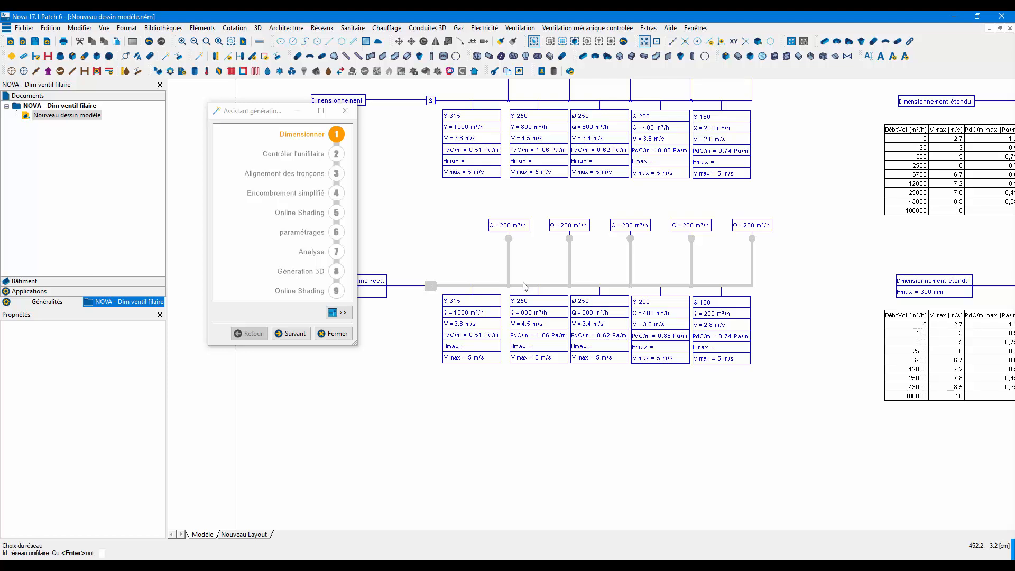
{"action": "left_click", "coordinate": [525, 286]}
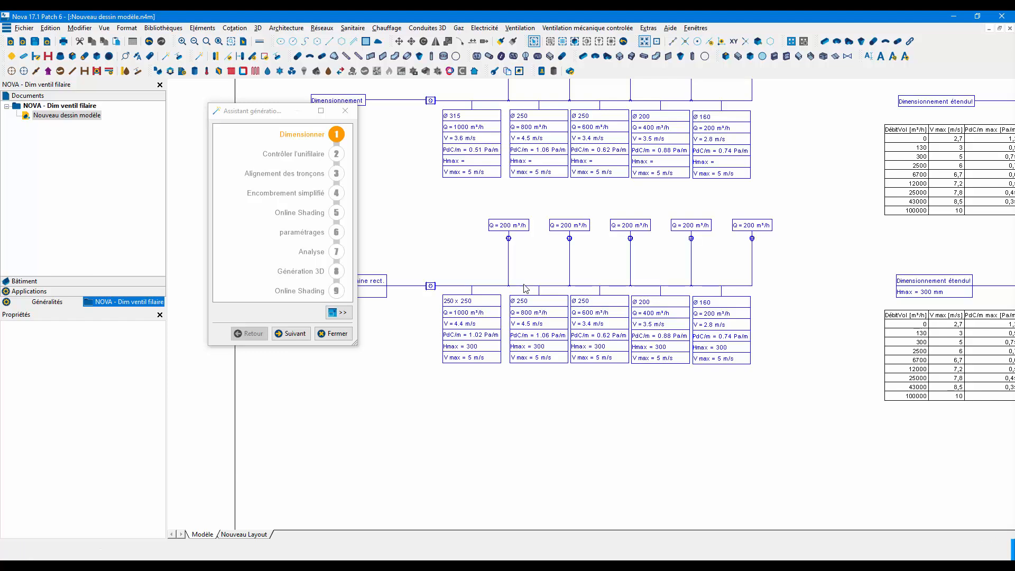
{"action": "left_click", "coordinate": [551, 329]}
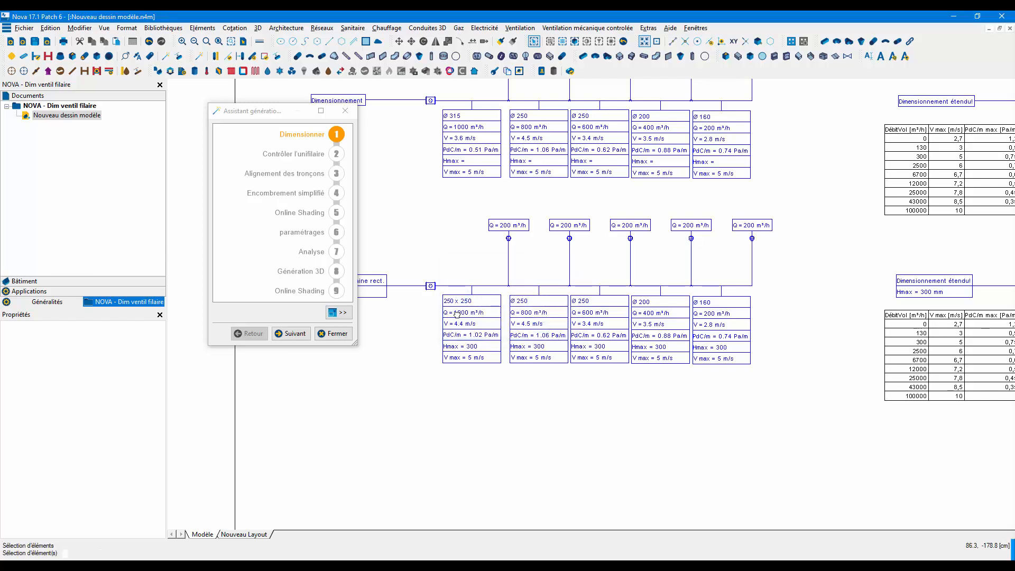
Set the maximum height of the lower network's 600 m³/h duct section to 280 mm.
{"action": "scroll", "coordinate": [460, 317], "scroll_direction": "up", "scroll_amount": 5}
{"action": "scroll", "coordinate": [538, 410], "scroll_direction": "down", "scroll_amount": 4}
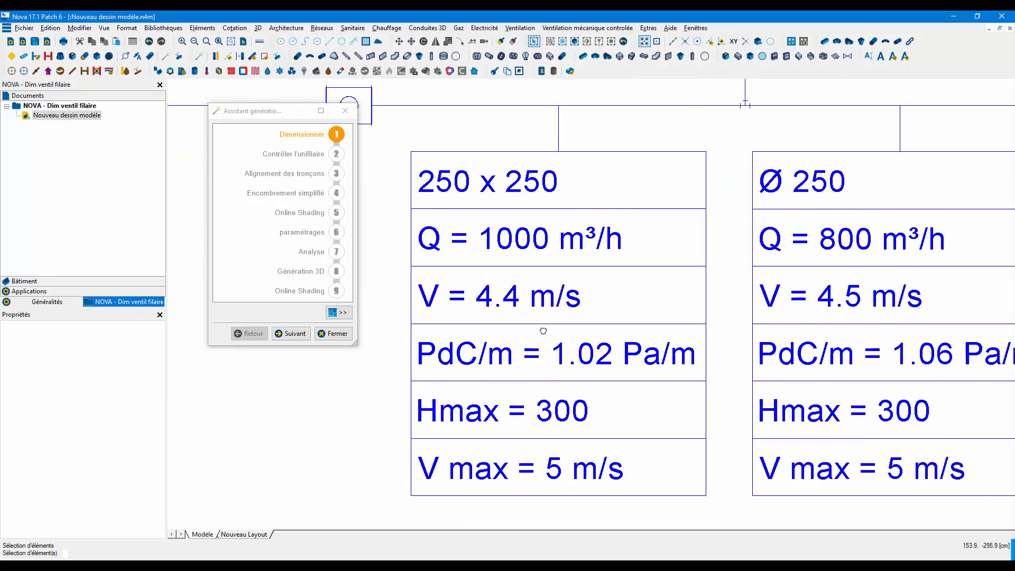
{"action": "left_click", "coordinate": [803, 226]}
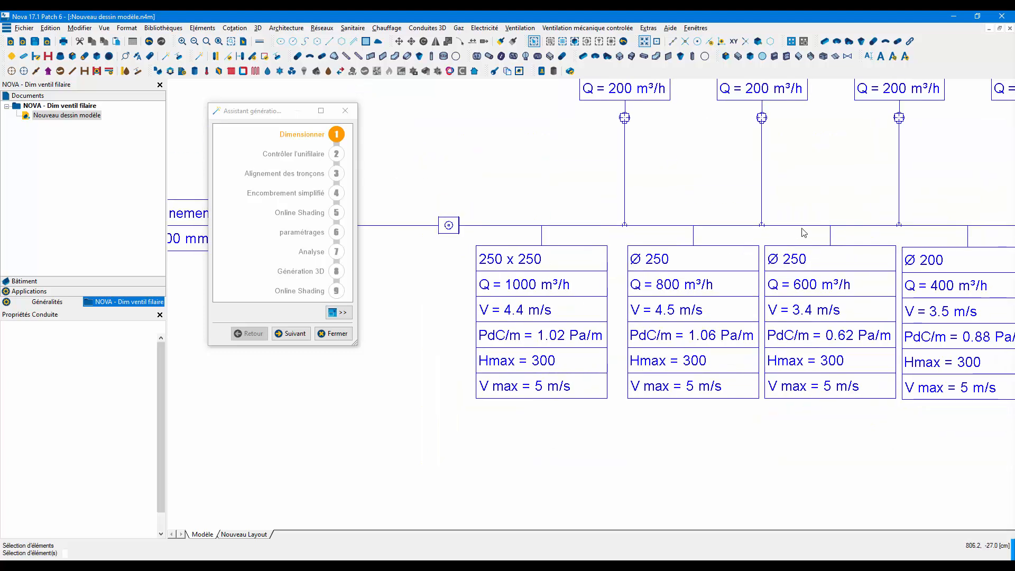
{"action": "scroll", "coordinate": [738, 298], "scroll_direction": "up", "scroll_amount": 3}
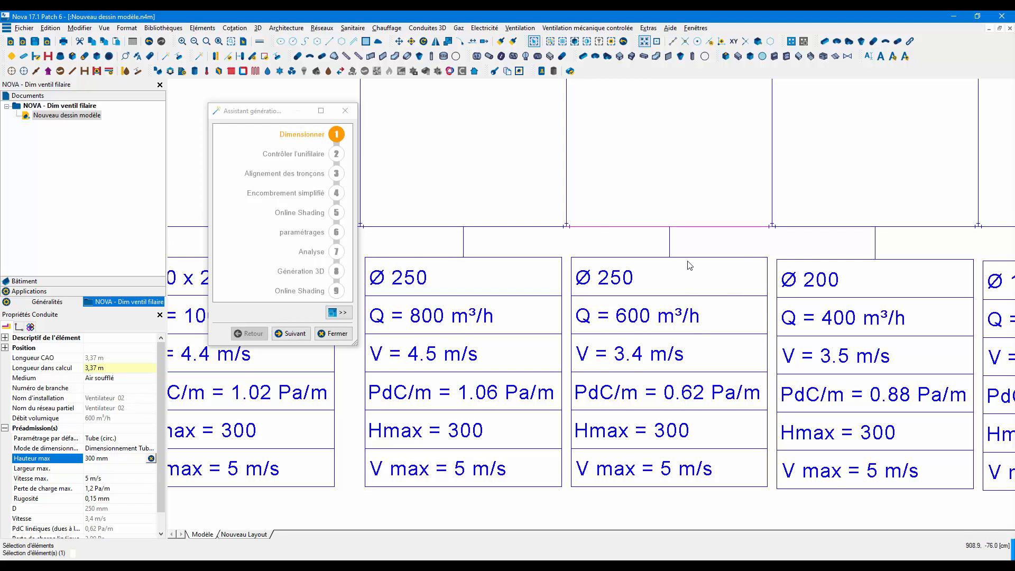
{"action": "scroll", "coordinate": [688, 263], "scroll_direction": "down", "scroll_amount": 2}
{"action": "mouse_move", "coordinate": [735, 276]}
{"action": "middle_mouse_down"}
{"action": "mouse_move", "coordinate": [649, 273]}
{"action": "mouse_move", "coordinate": [603, 249]}
{"action": "middle_mouse_up"}
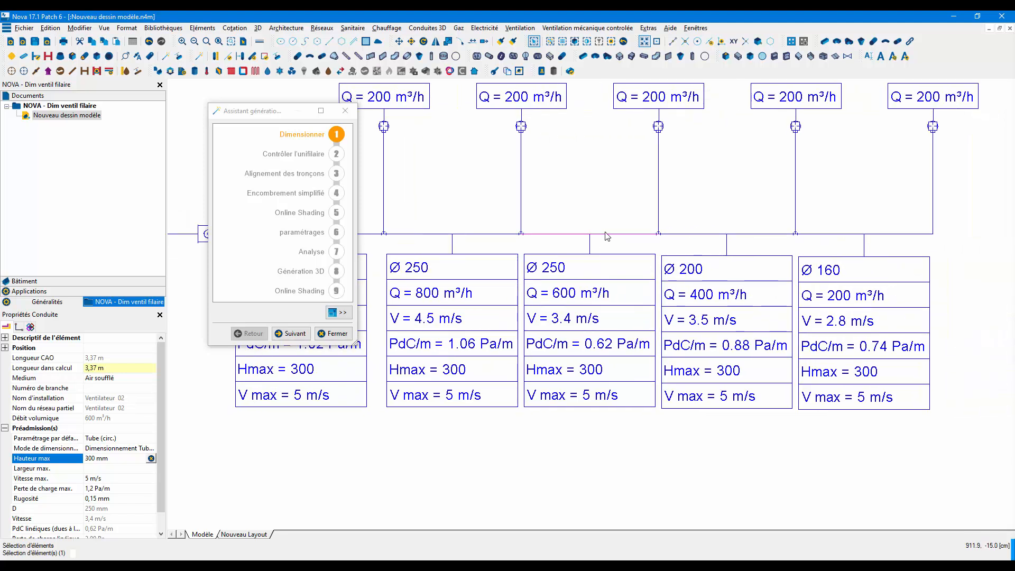
{"action": "left_click", "coordinate": [127, 461]}
{"action": "type", "text": "280"}
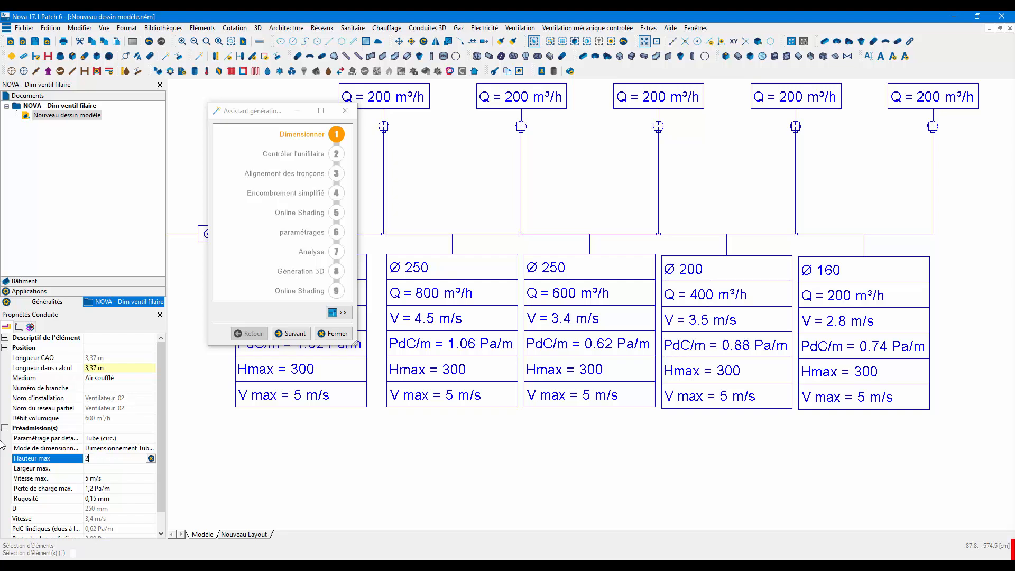
Set the 600 m³/h section's maximum velocity to 4 m/s and rerun the sizing on its network.
{"action": "left_click", "coordinate": [91, 482]}
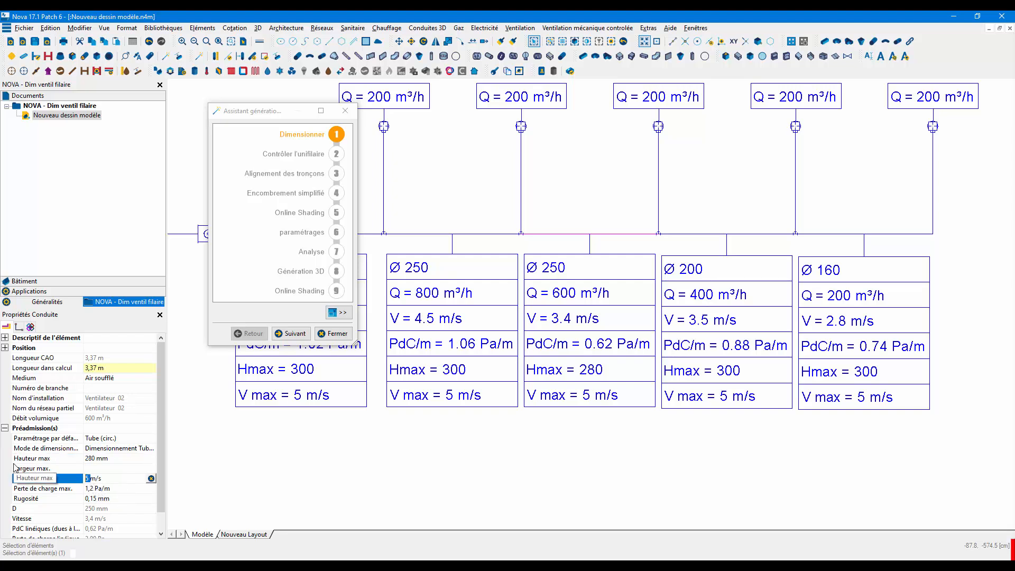
{"action": "type", "text": "4"}
{"action": "key", "text": "Return"}
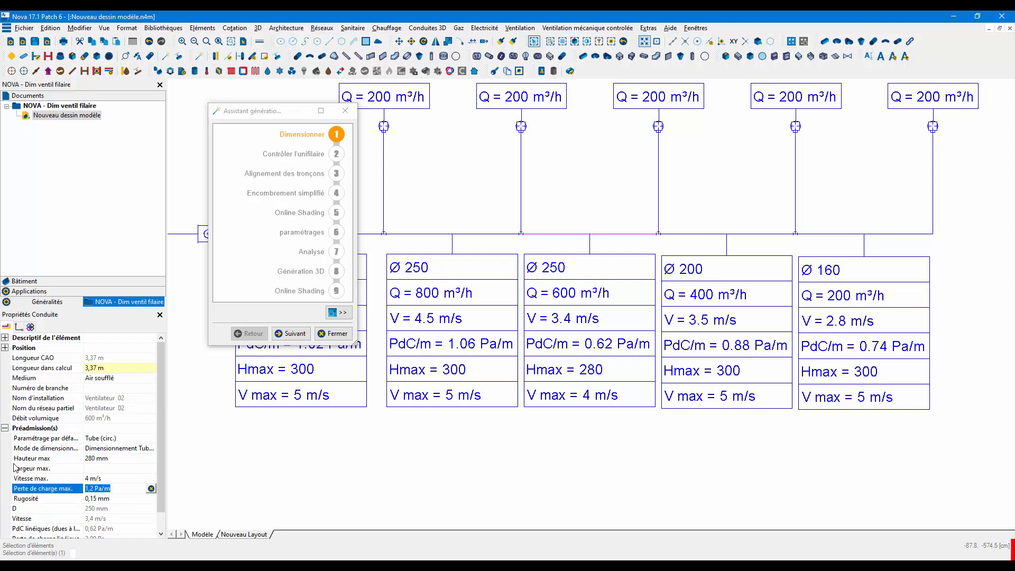
{"action": "left_click", "coordinate": [327, 135]}
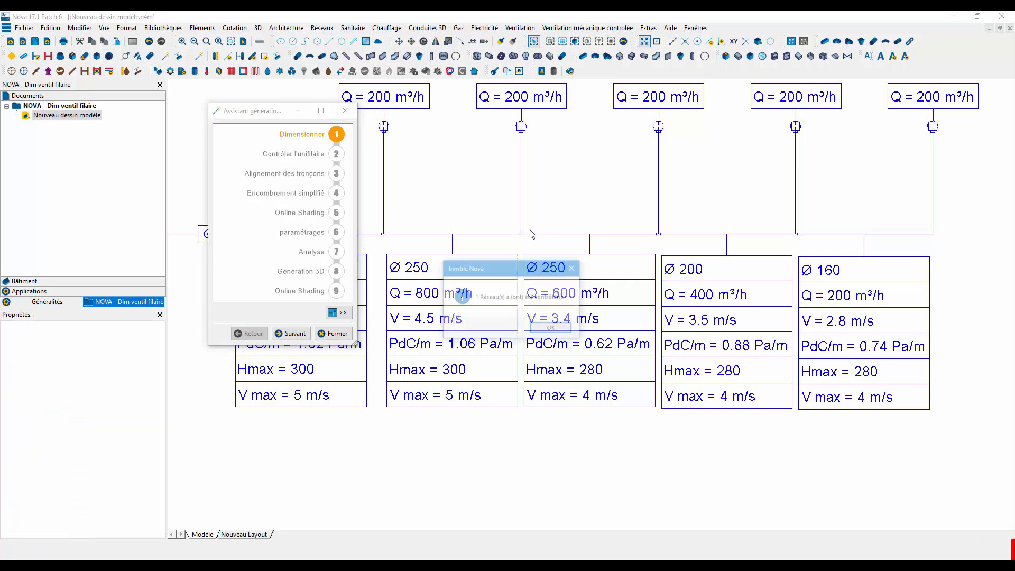
{"action": "left_click", "coordinate": [551, 328]}
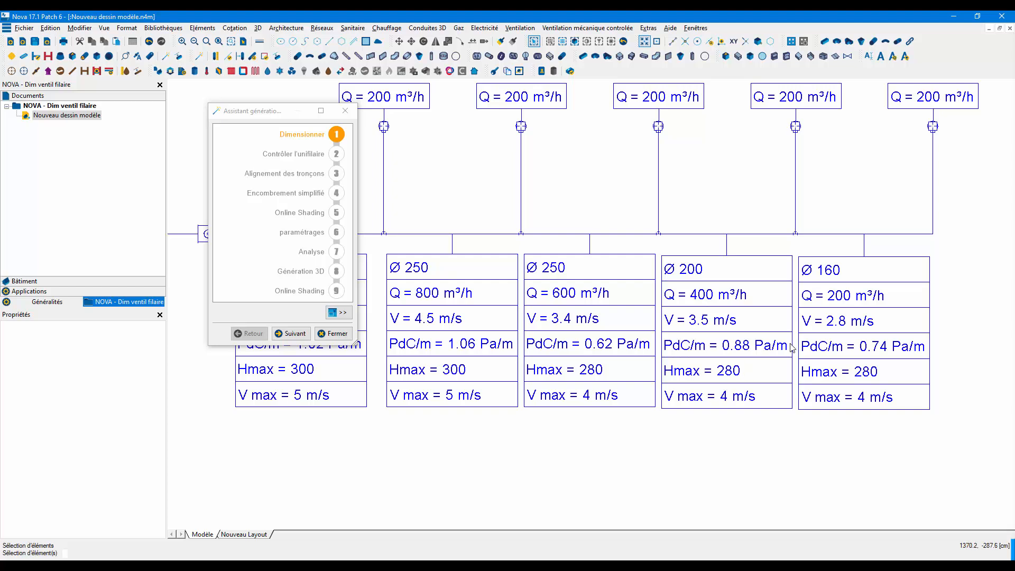
Examine the lower network's sizing labels and the velocity and pressure-loss limits of its 600 m³/h section.
{"action": "scroll", "coordinate": [791, 347], "scroll_direction": "up", "scroll_amount": 2}
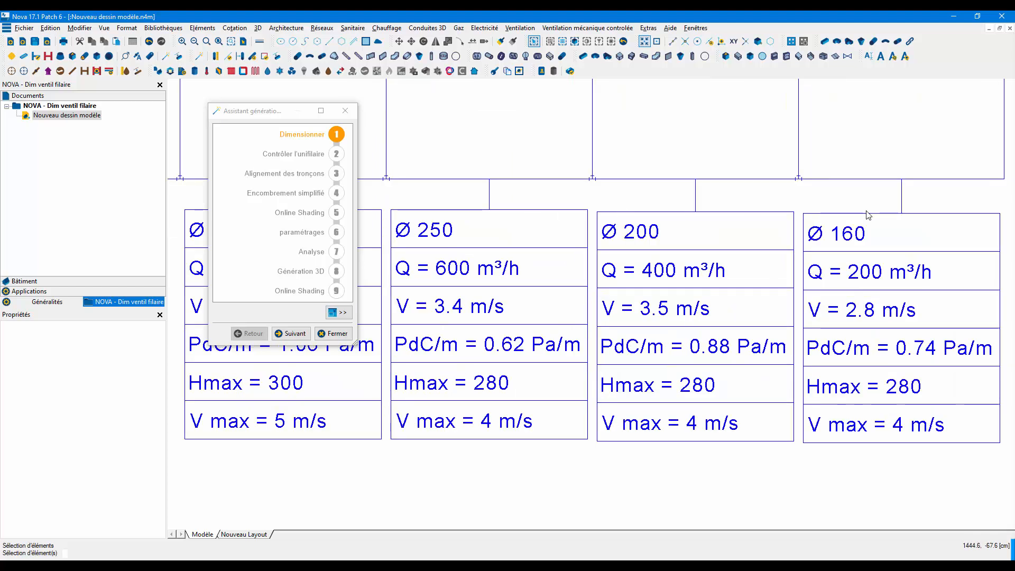
{"action": "left_click", "coordinate": [463, 179]}
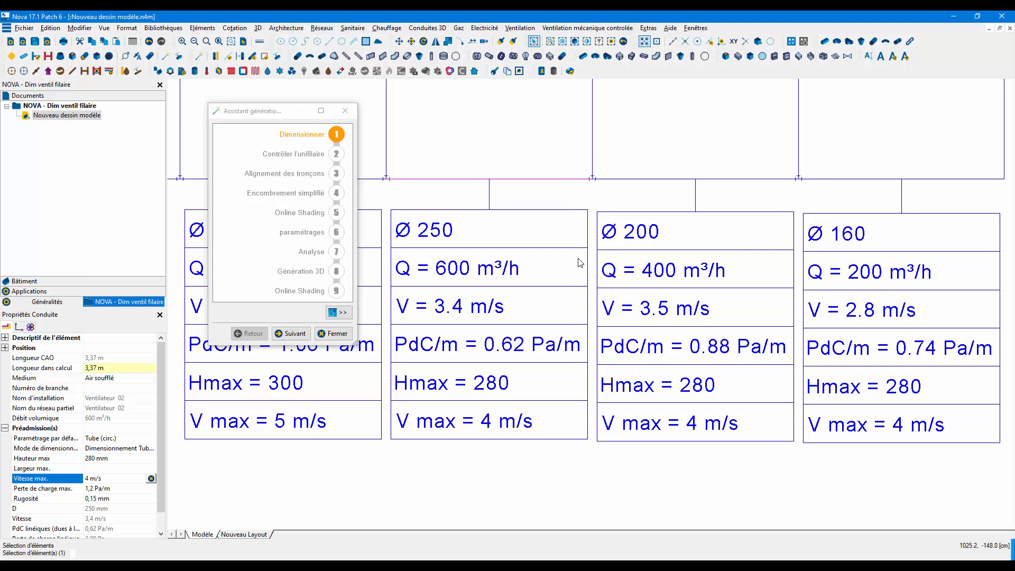
{"action": "scroll", "coordinate": [580, 261], "scroll_direction": "down", "scroll_amount": 2}
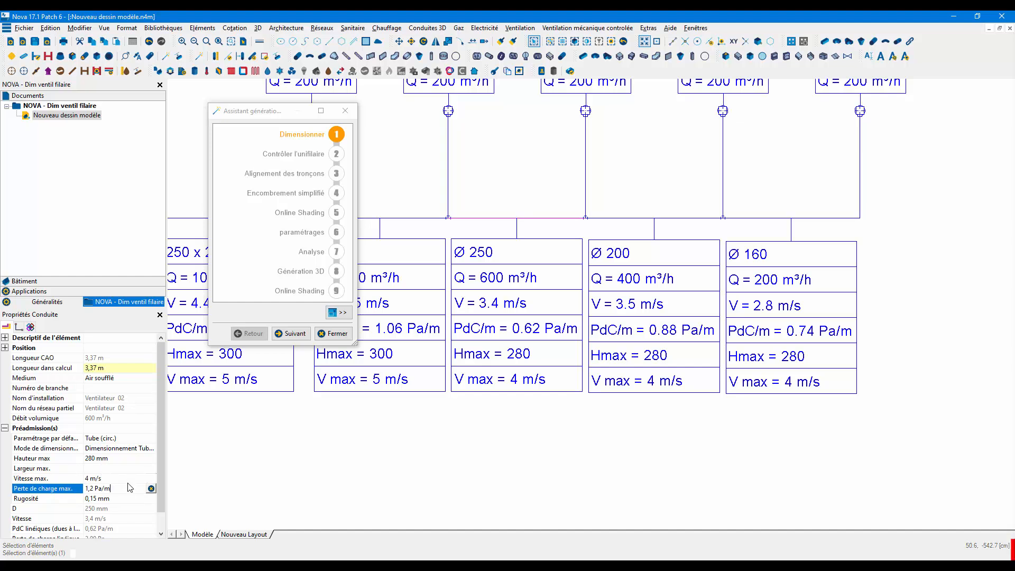
{"action": "left_click", "coordinate": [92, 478]}
{"action": "left_click", "coordinate": [515, 211]}
{"action": "left_click", "coordinate": [507, 217]}
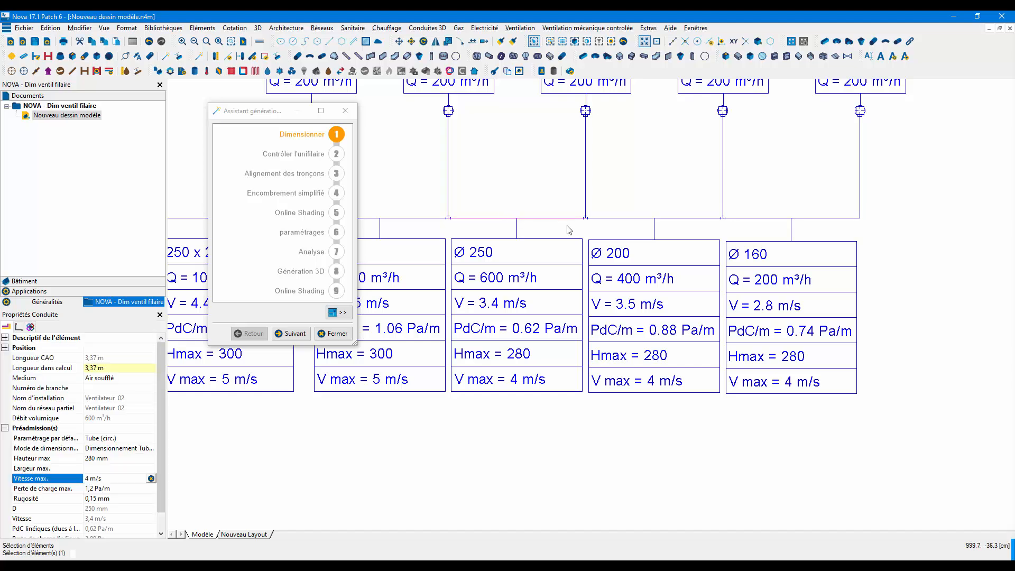
Select all connected ducts of the lower network and reset their maximum velocity and maximum height to the standard values.
{"action": "middle_click_drag", "start_coordinate": [569, 231], "coordinate": [659, 248]}
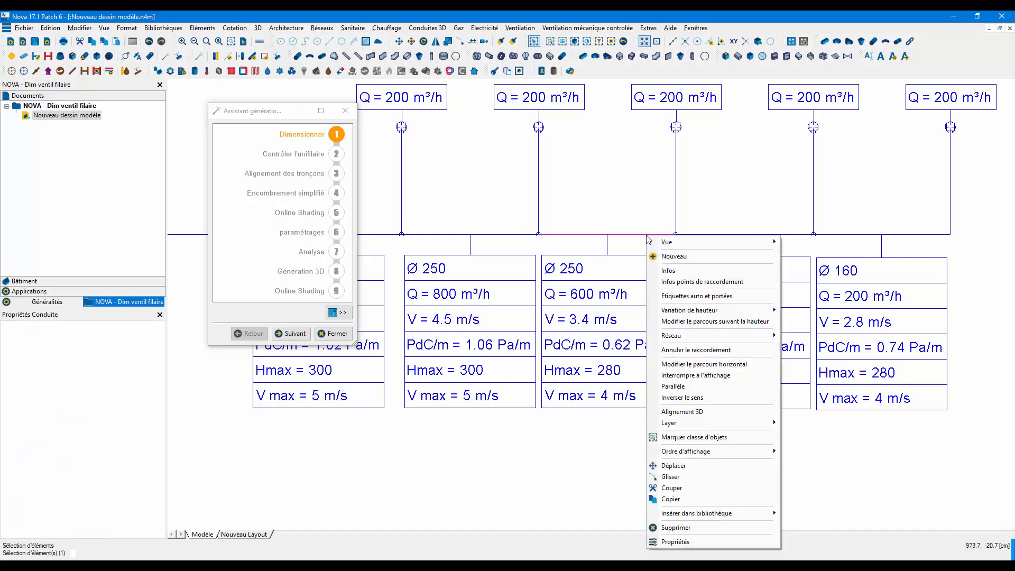
{"action": "right_click", "coordinate": [646, 235]}
{"action": "mouse_move", "coordinate": [728, 341]}
{"action": "mouse_move", "coordinate": [816, 336]}
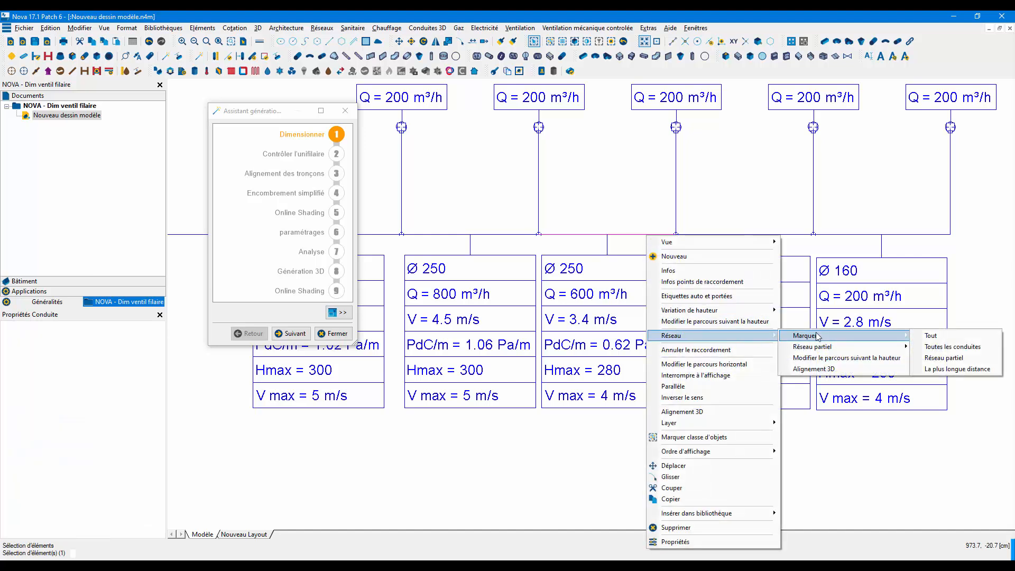
{"action": "left_click", "coordinate": [953, 347]}
{"action": "right_click", "coordinate": [97, 477]}
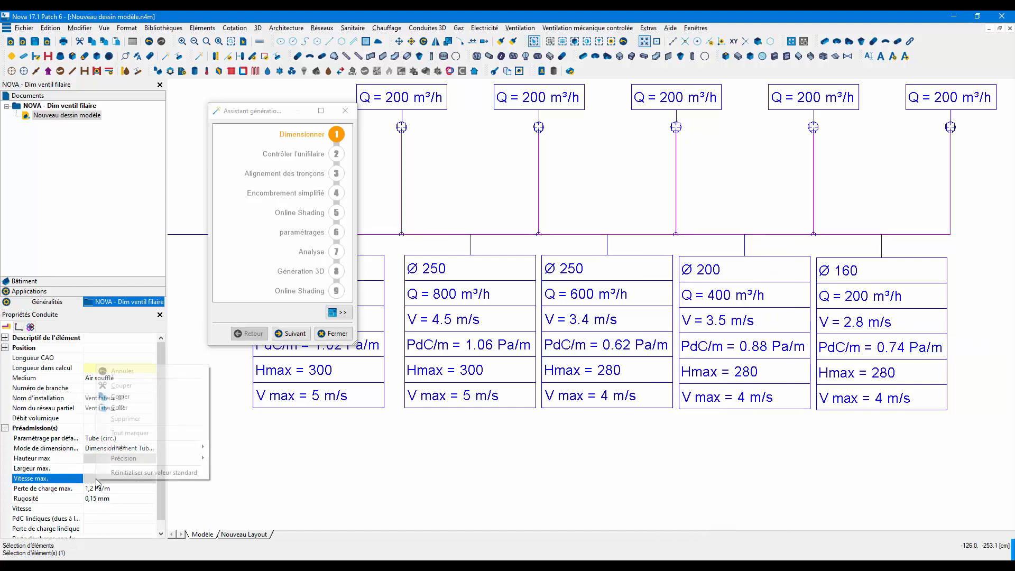
{"action": "left_click", "coordinate": [120, 475]}
{"action": "right_click", "coordinate": [104, 463]}
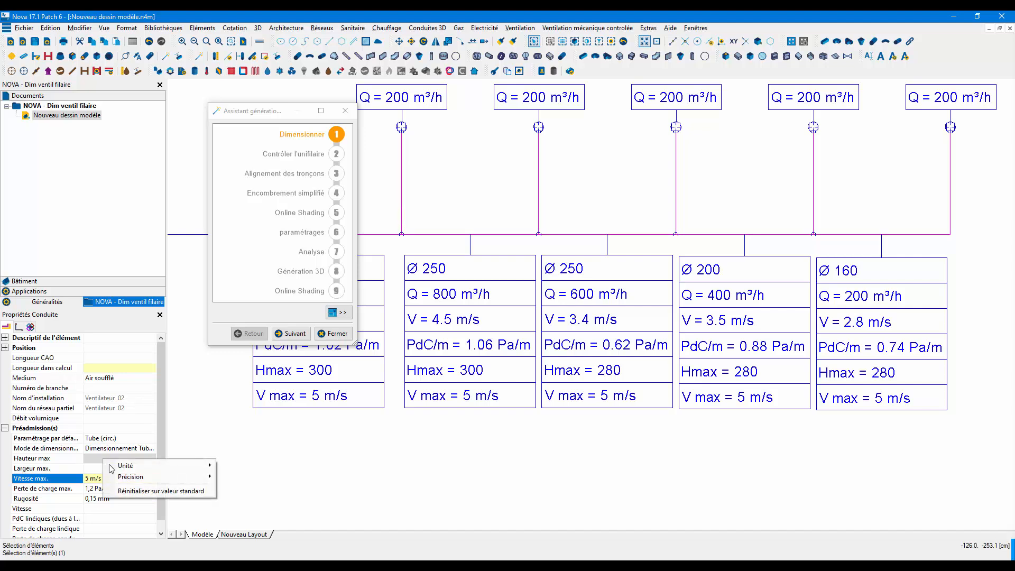
{"action": "left_click", "coordinate": [128, 495]}
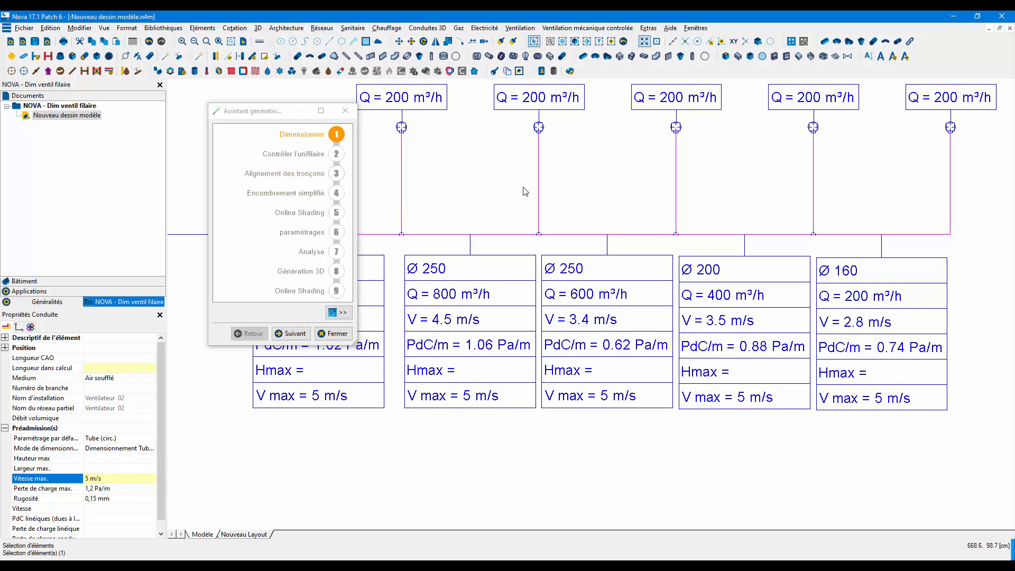
Rerun the Dimensionner stage on the lower network with the reset section limits.
{"action": "middle_click_drag", "start_coordinate": [559, 178], "coordinate": [565, 206]}
{"action": "scroll", "coordinate": [565, 206], "scroll_direction": "down", "scroll_amount": 1}
{"action": "left_click", "coordinate": [337, 135]}
{"action": "left_click", "coordinate": [481, 244]}
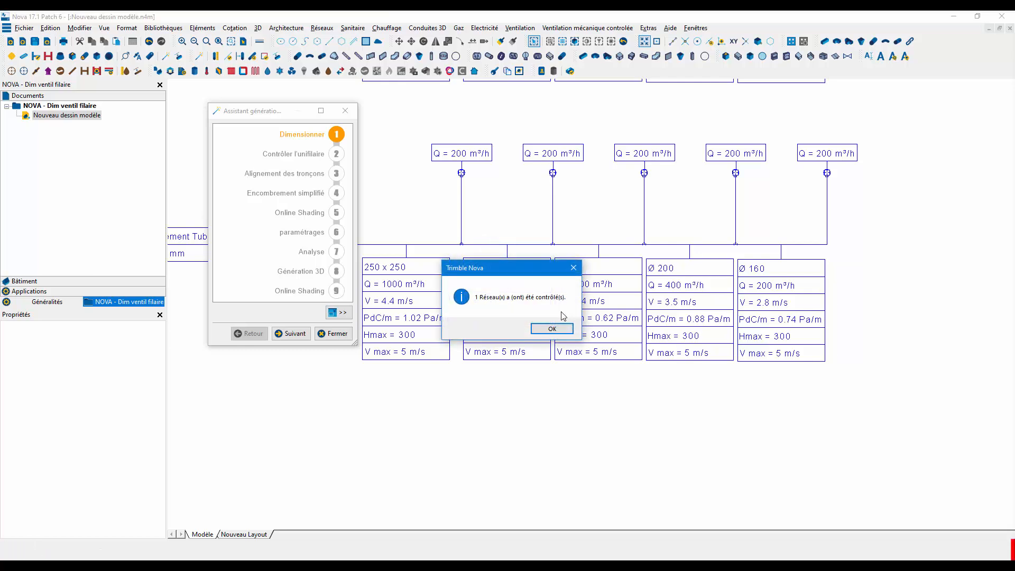
{"action": "left_click", "coordinate": [550, 329]}
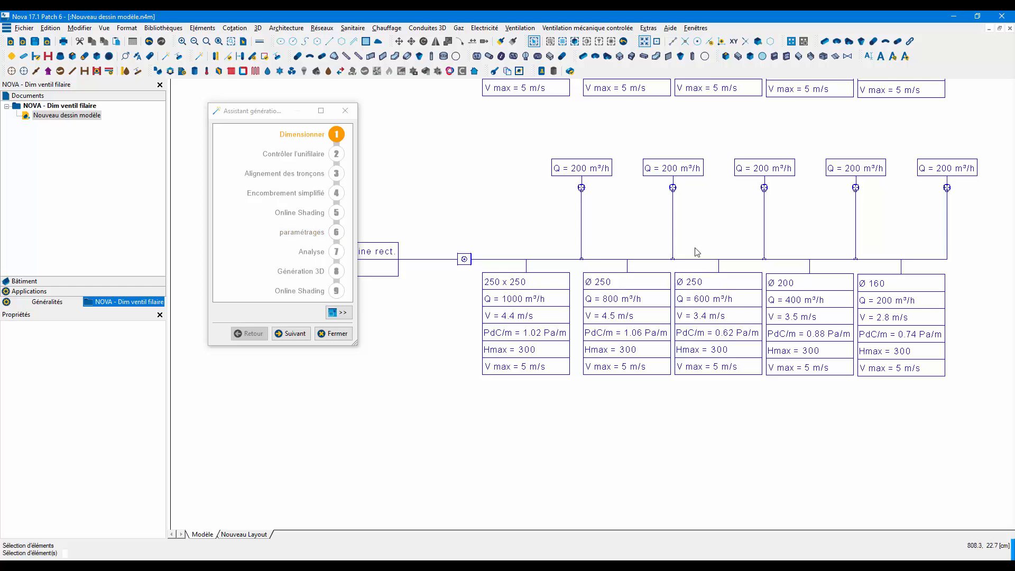
Enable extended sizing (Dimensionnement étendu) on the fan of the upper network labelled "Dimensionnement étendu!".
{"action": "scroll", "coordinate": [634, 278], "scroll_direction": "down", "scroll_amount": 3}
{"action": "middle_click_drag", "start_coordinate": [599, 280], "coordinate": [523, 285]}
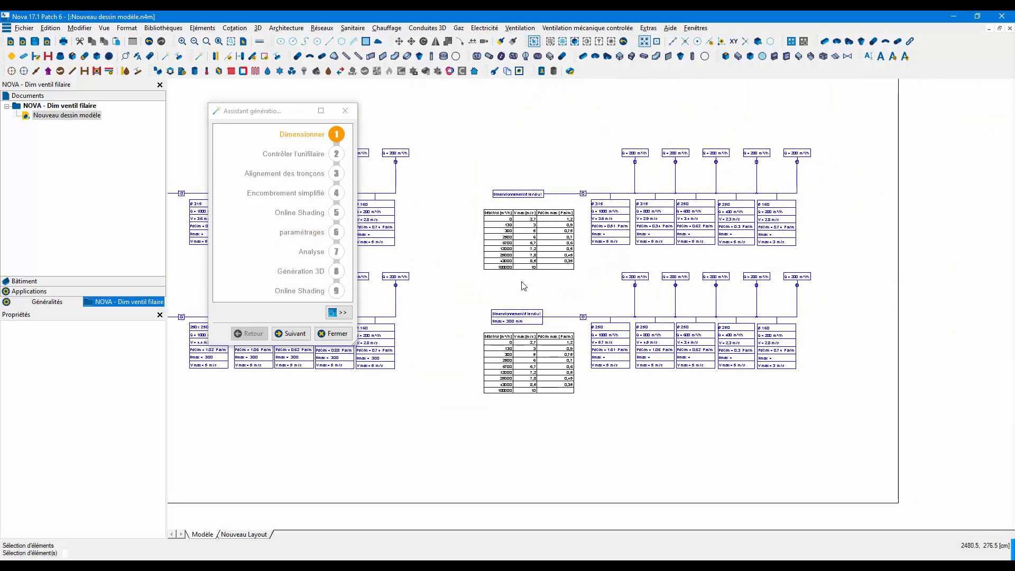
{"action": "scroll", "coordinate": [586, 246], "scroll_direction": "up", "scroll_amount": 3}
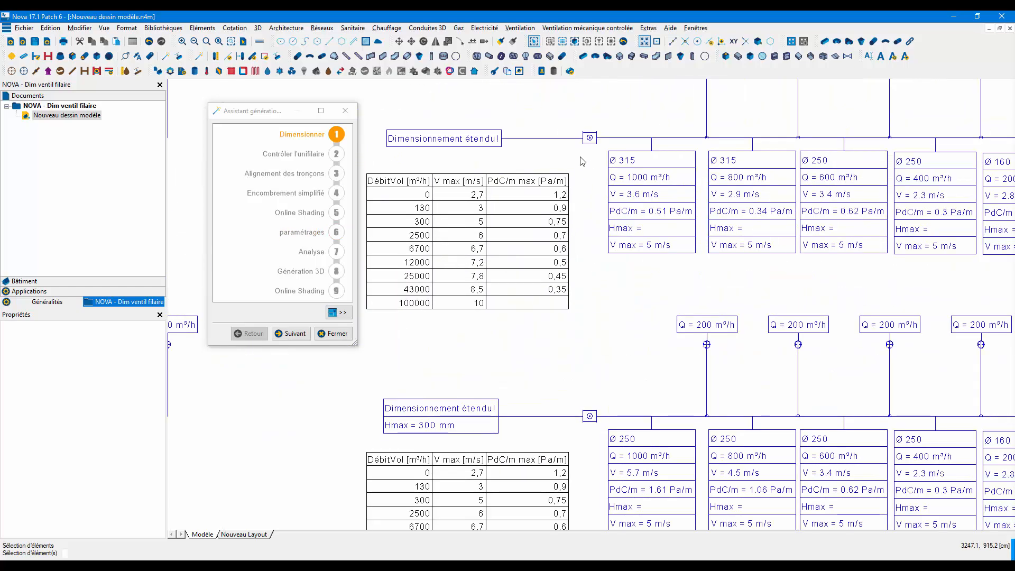
{"action": "left_click", "coordinate": [589, 139]}
{"action": "scroll", "coordinate": [592, 159], "scroll_direction": "down", "scroll_amount": 2}
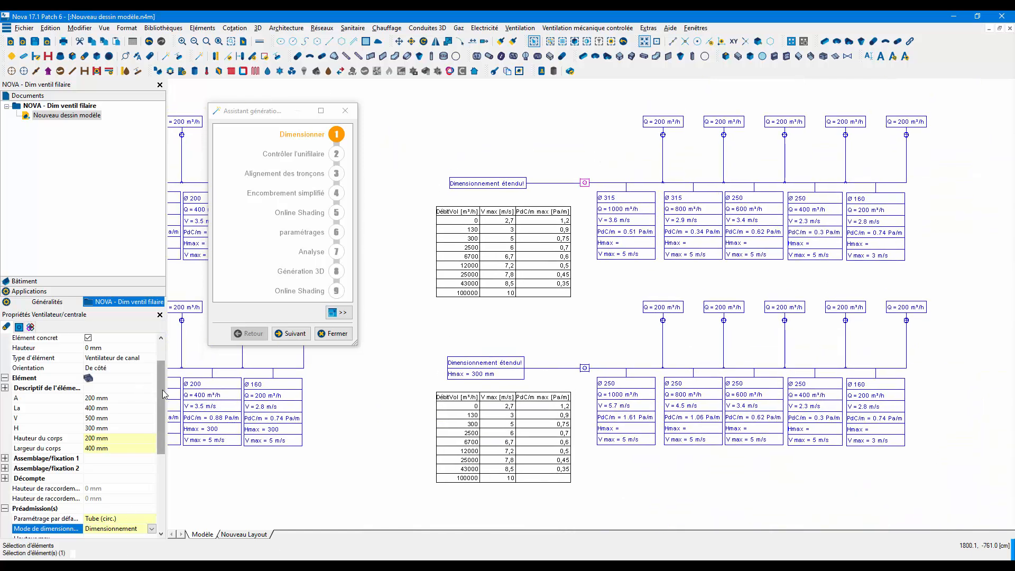
{"action": "scroll", "coordinate": [164, 397], "scroll_direction": "down", "scroll_amount": 3}
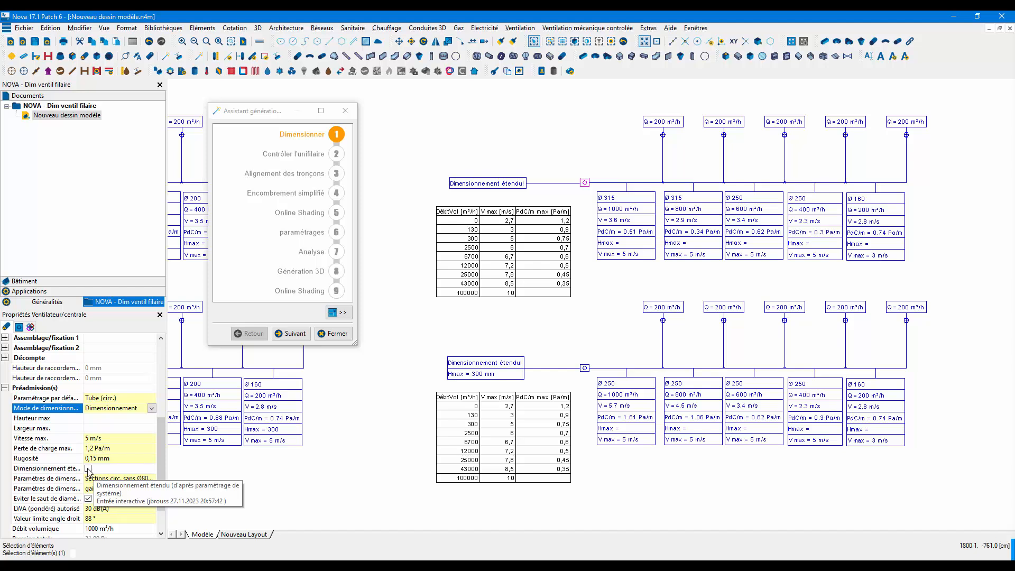
{"action": "left_click", "coordinate": [88, 469]}
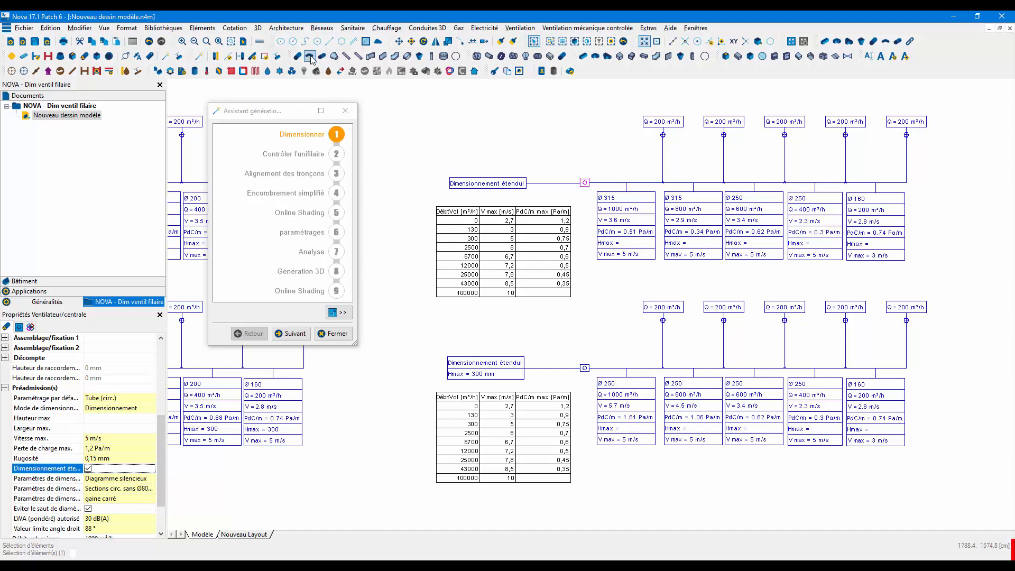
In the ventilation calculation system parameters, exclude 80 mm and 100 mm from the circular dimension set "Sections circ. sans Ø80 ni Ø100".
{"action": "left_click", "coordinate": [292, 72]}
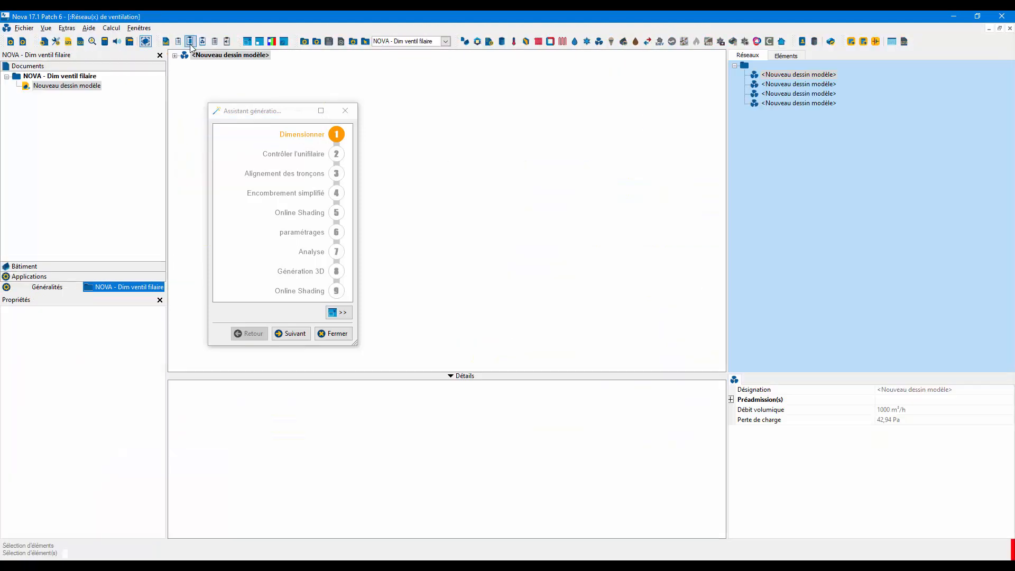
{"action": "left_click", "coordinate": [111, 27]}
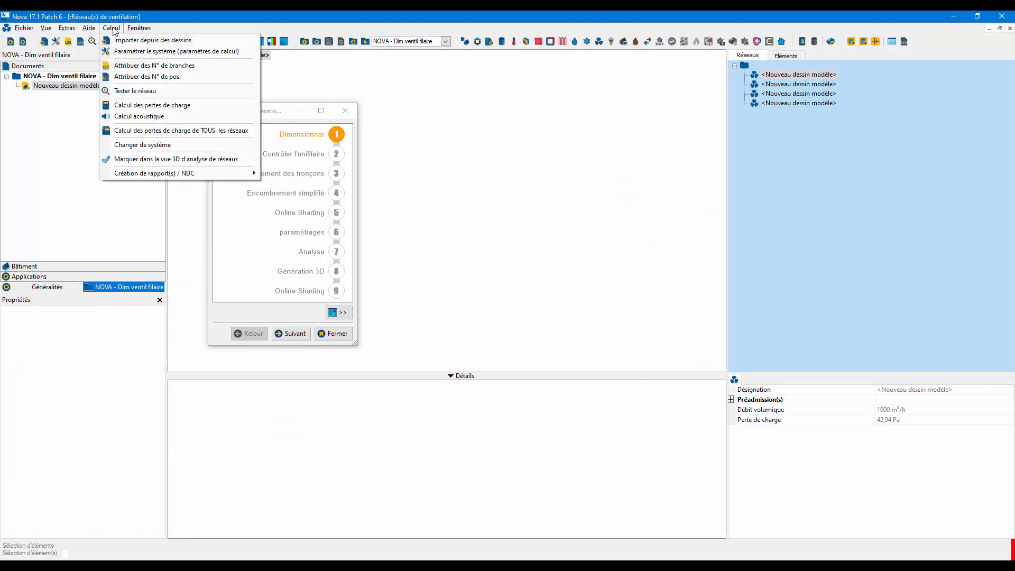
{"action": "left_click", "coordinate": [129, 52]}
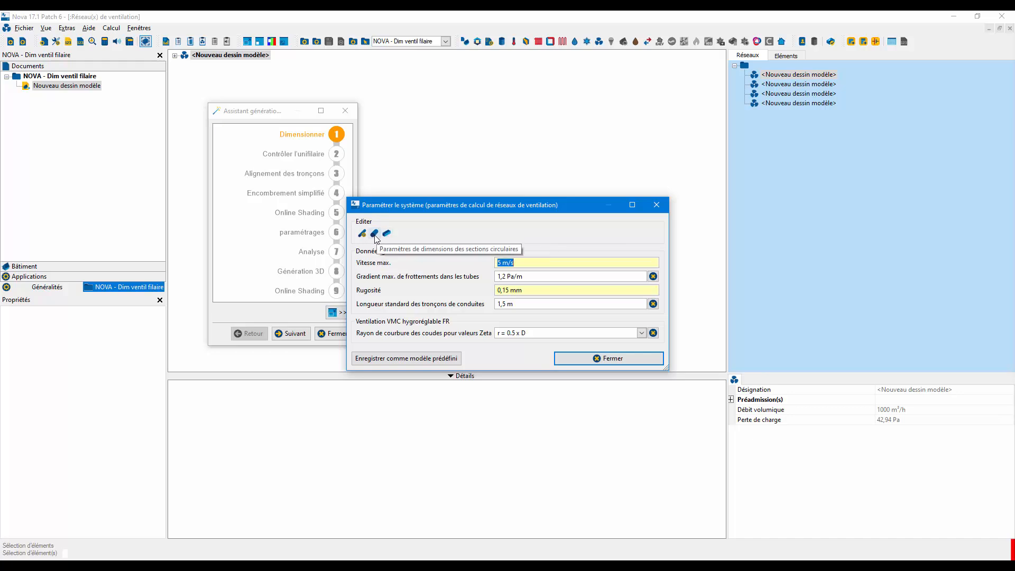
{"action": "left_click", "coordinate": [376, 234]}
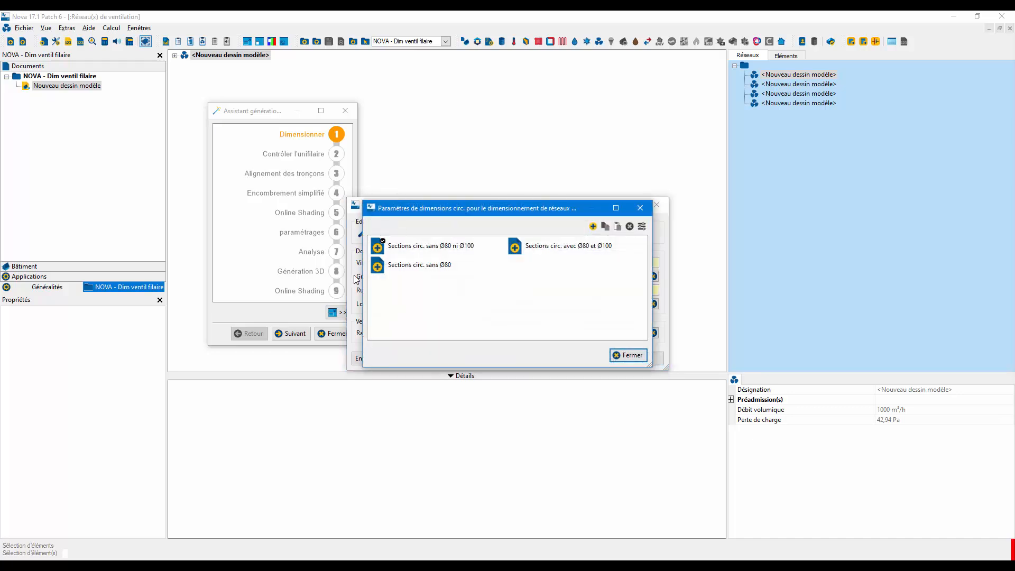
{"action": "double_click", "coordinate": [430, 246]}
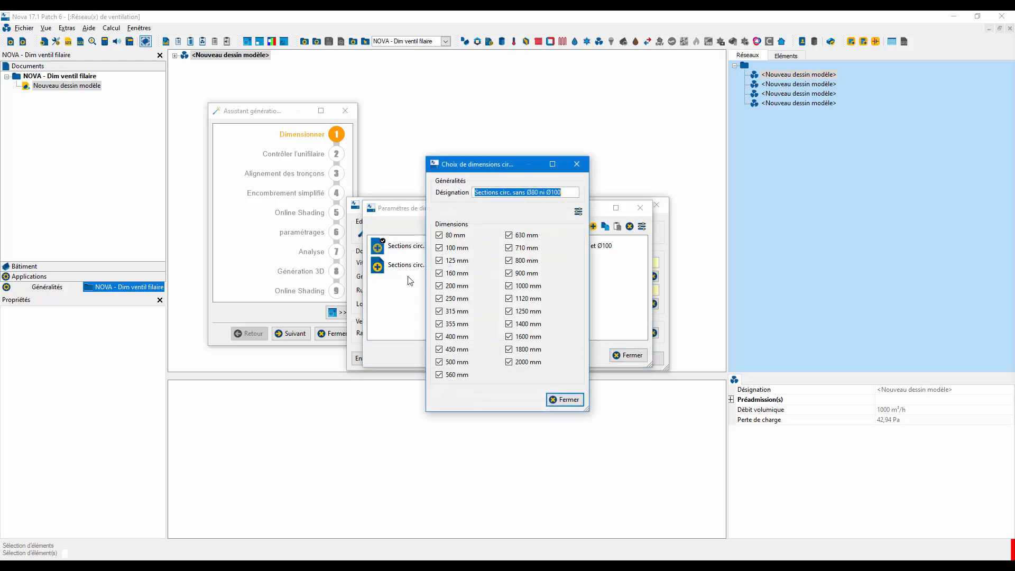
{"action": "left_click", "coordinate": [440, 236]}
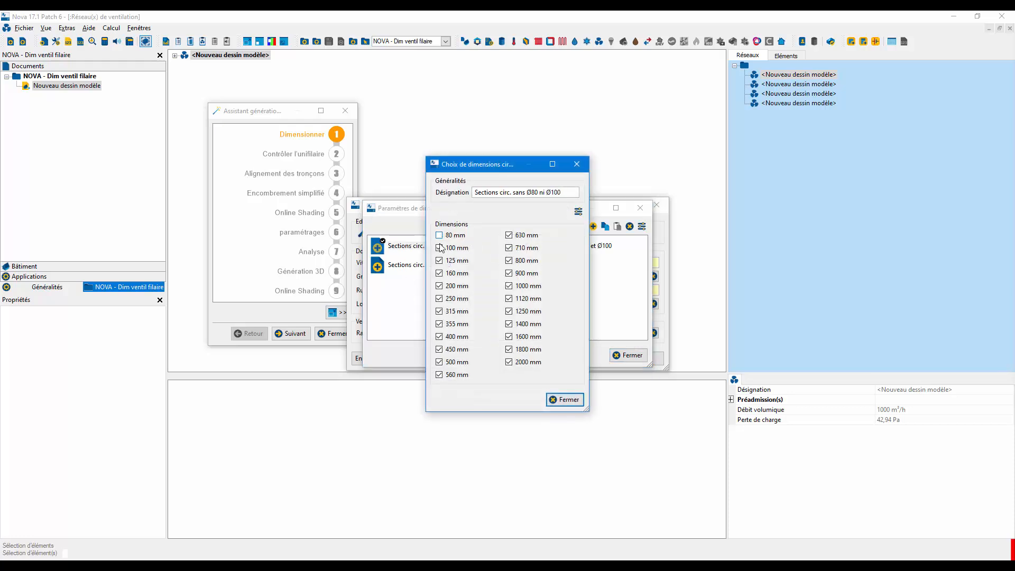
{"action": "left_click", "coordinate": [439, 248]}
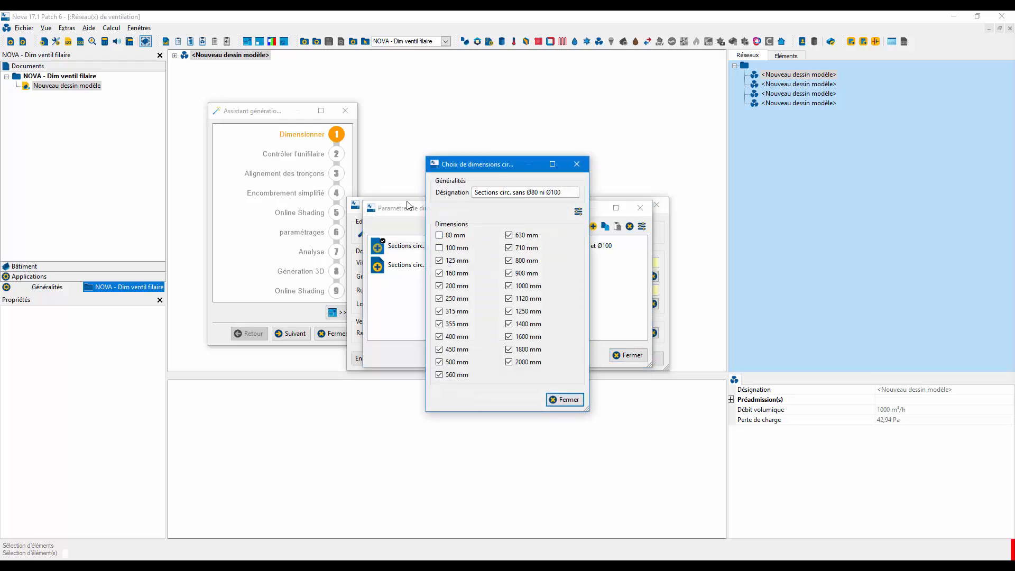
{"action": "left_click", "coordinate": [556, 398]}
{"action": "left_click", "coordinate": [640, 207]}
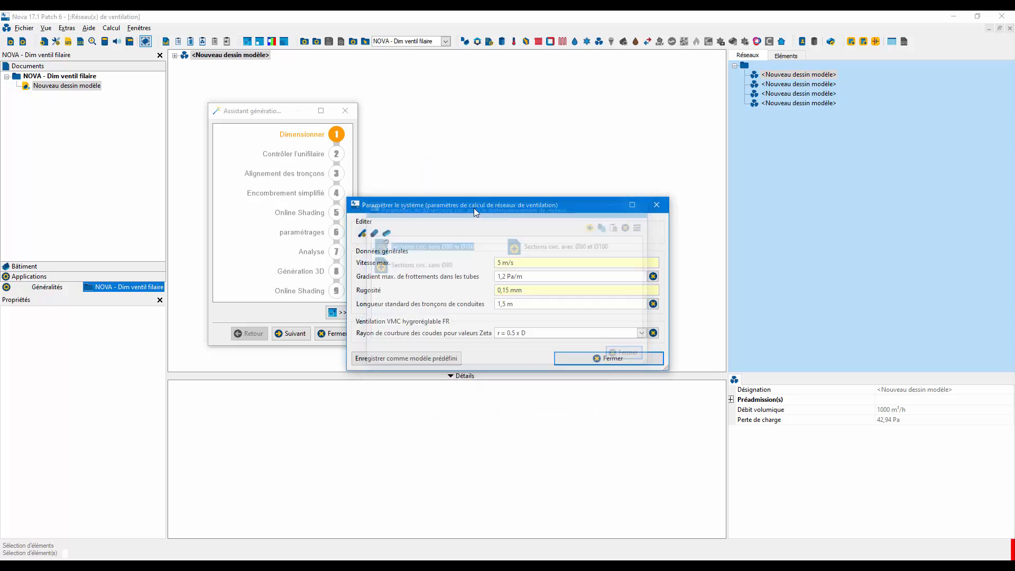
Examine the flow, velocity and pressure-loss limits of the "Diagramme silencieux" sizing parameters, and return to the drawing.
{"action": "left_click", "coordinate": [363, 233]}
{"action": "double_click", "coordinate": [444, 243]}
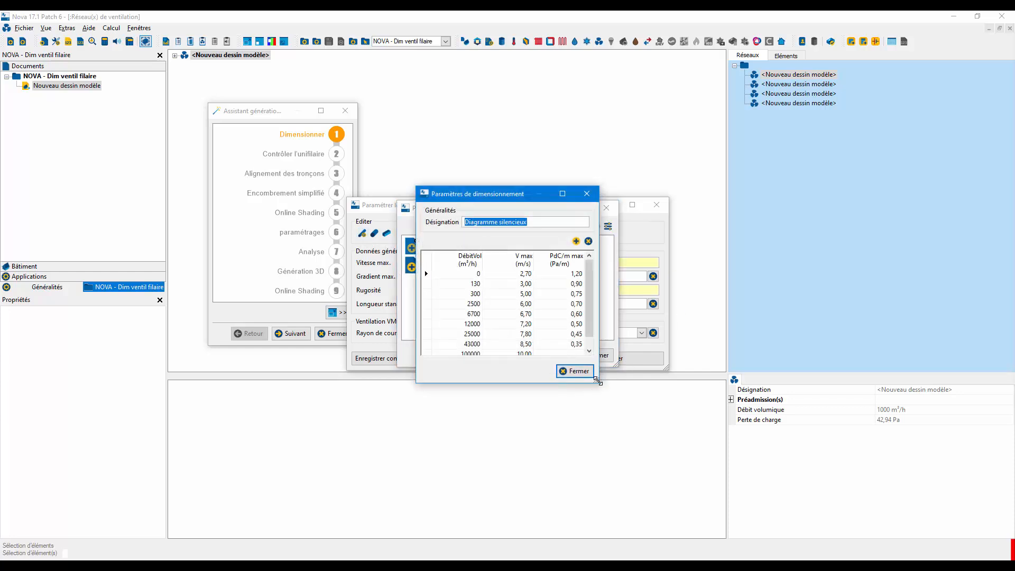
{"action": "left_click_drag", "start_coordinate": [601, 380], "coordinate": [742, 395]}
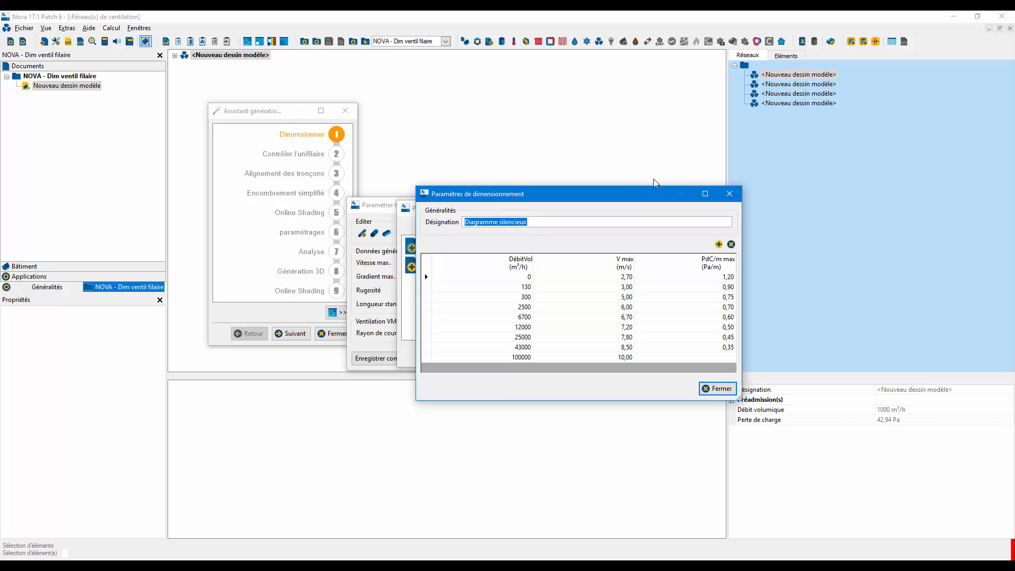
{"action": "left_click", "coordinate": [729, 195]}
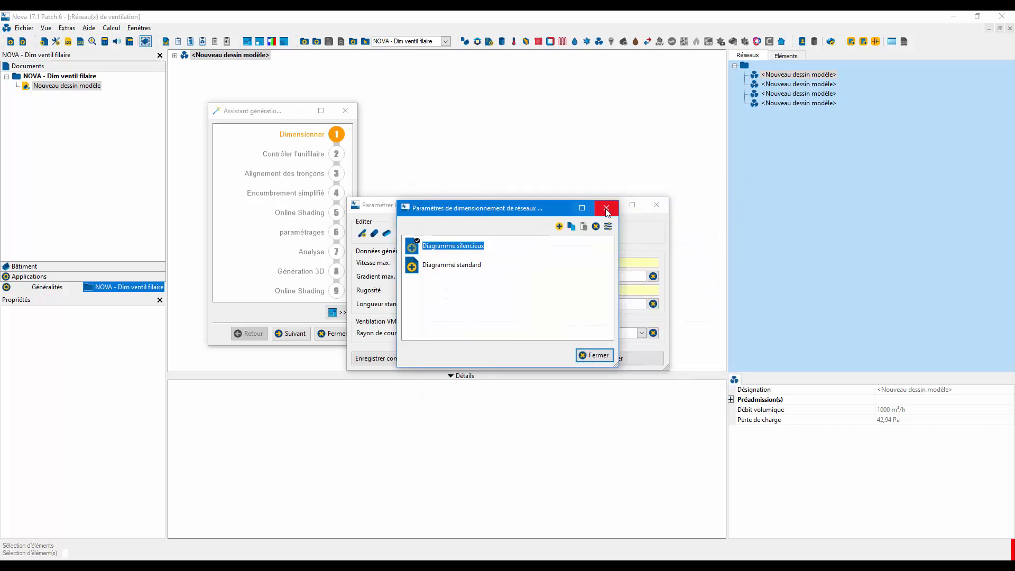
{"action": "left_click", "coordinate": [607, 209]}
{"action": "left_click", "coordinate": [657, 205]}
{"action": "left_click", "coordinate": [345, 110]}
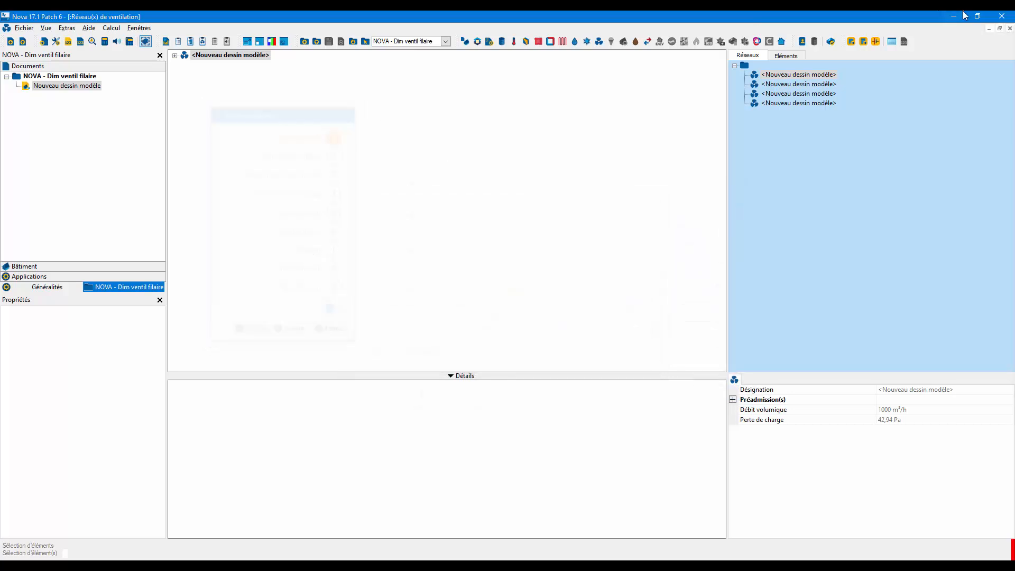
{"action": "left_click", "coordinate": [1009, 29]}
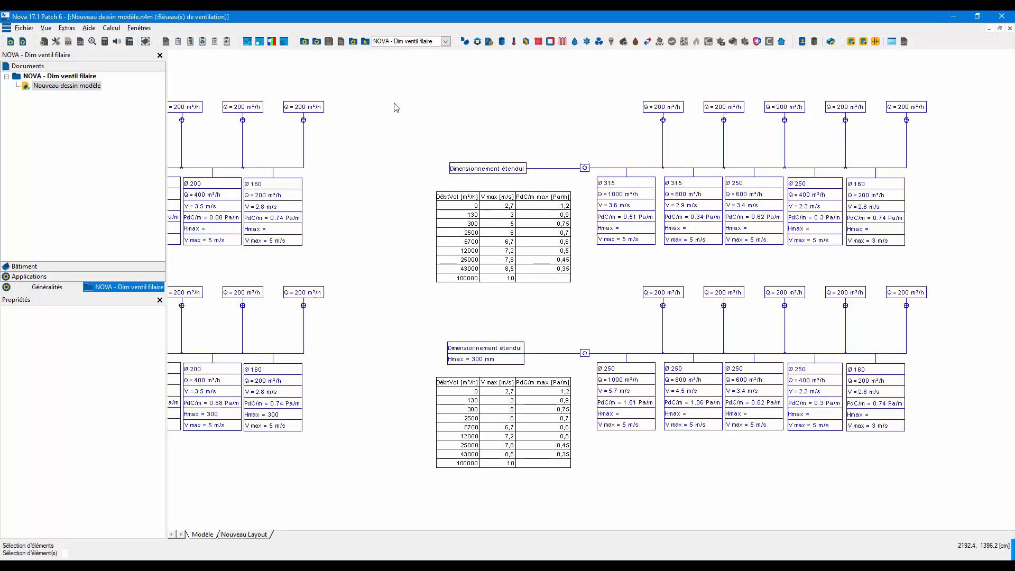
Check the upper extended-sizing fan's parameters and size its network with the generation assistant's Dimensionner stage.
{"action": "left_click", "coordinate": [588, 167]}
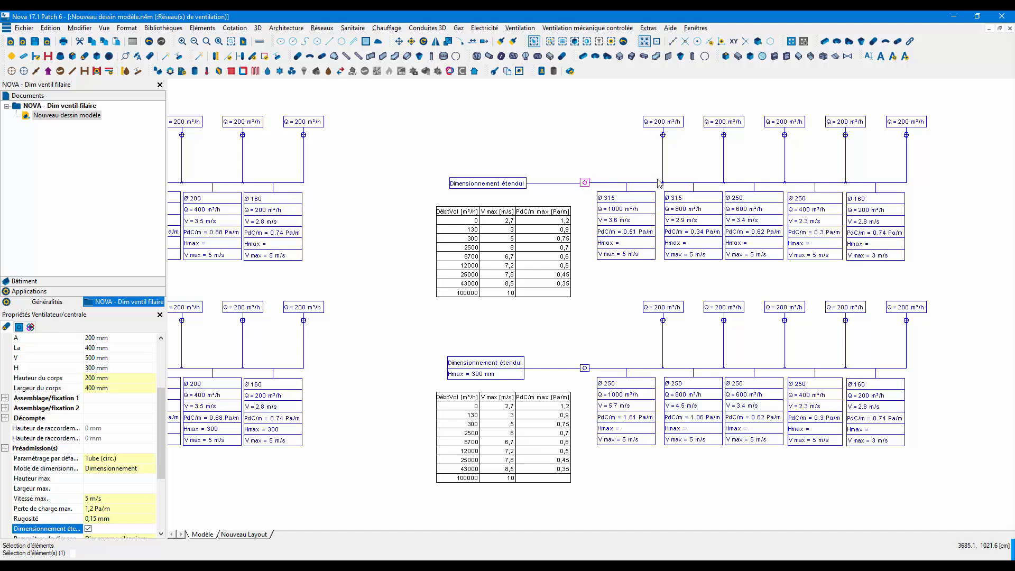
{"action": "scroll", "coordinate": [158, 422], "scroll_direction": "down", "scroll_amount": 4}
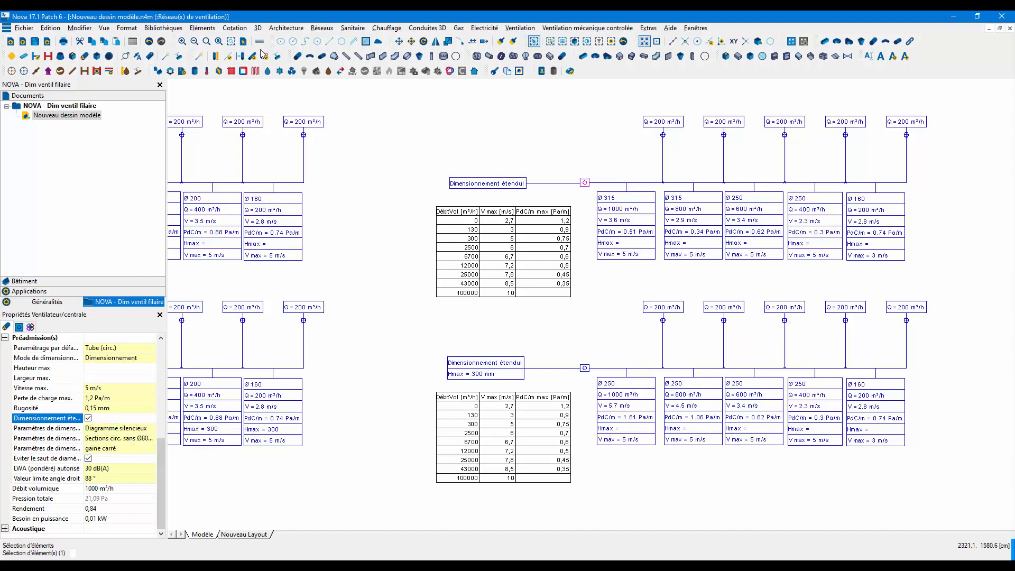
{"action": "left_click", "coordinate": [199, 56]}
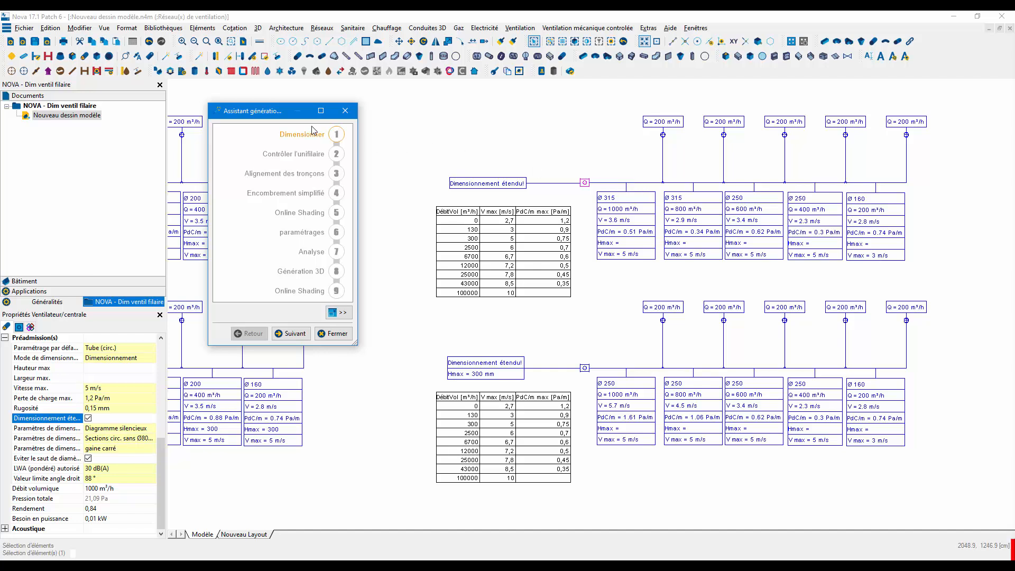
{"action": "left_click", "coordinate": [314, 132]}
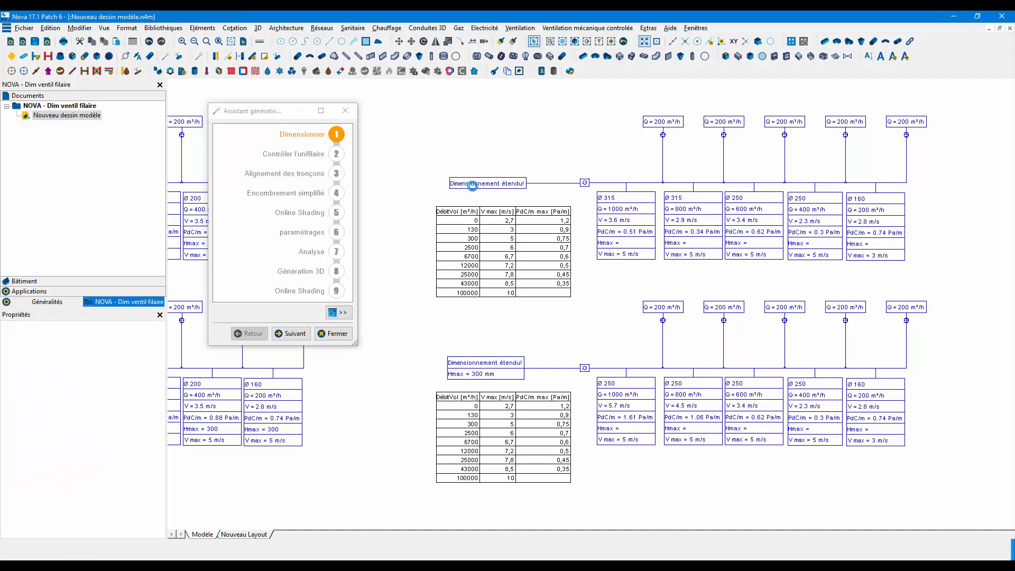
{"action": "left_click", "coordinate": [533, 327]}
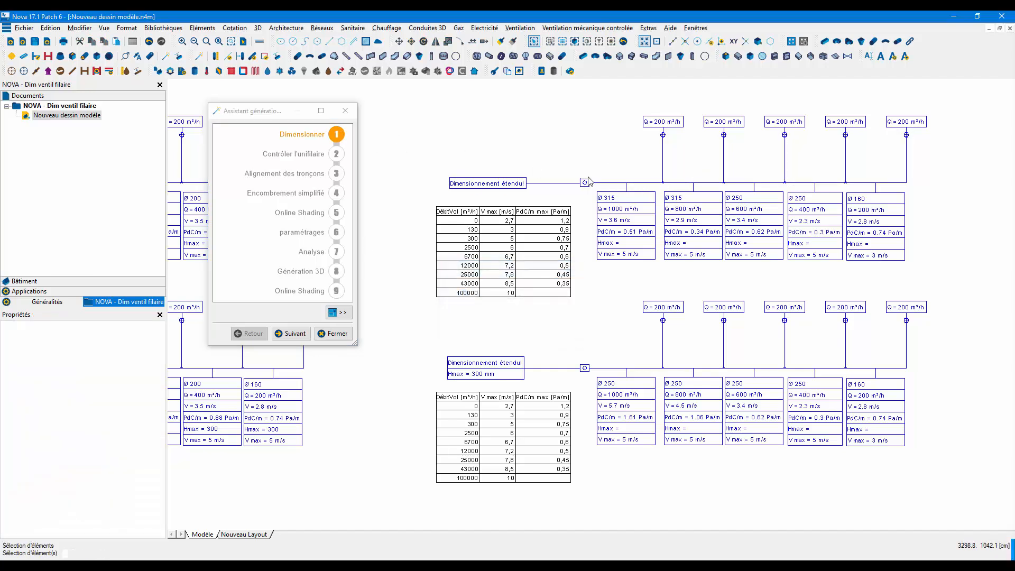
Examine the maximum velocity, maximum pressure loss and extended-sizing parameters of the upper extended-sizing fan.
{"action": "left_click", "coordinate": [584, 182]}
{"action": "left_click", "coordinate": [53, 498]}
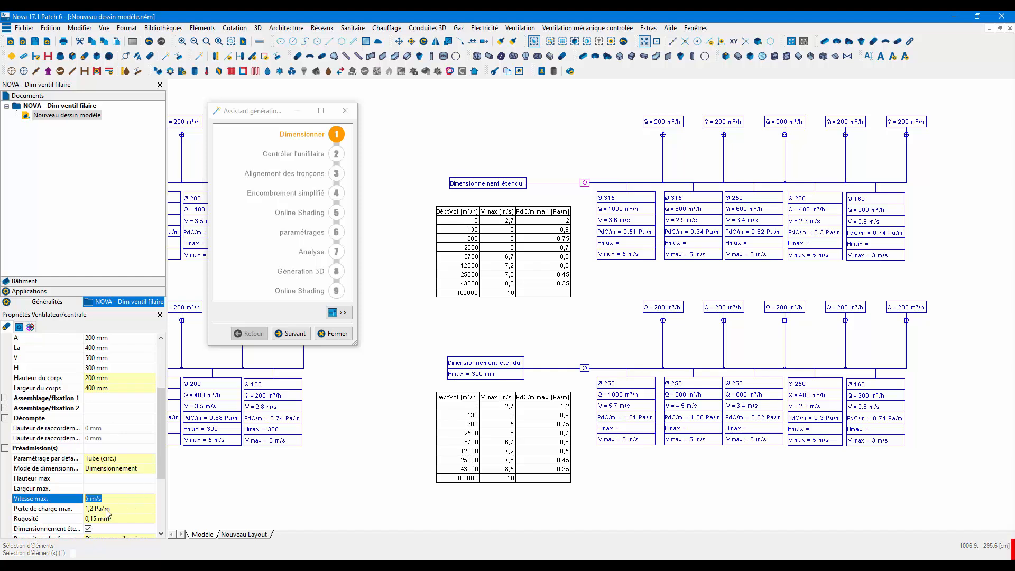
{"action": "left_click", "coordinate": [47, 508]}
{"action": "left_click", "coordinate": [88, 497]}
{"action": "left_click", "coordinate": [93, 510]}
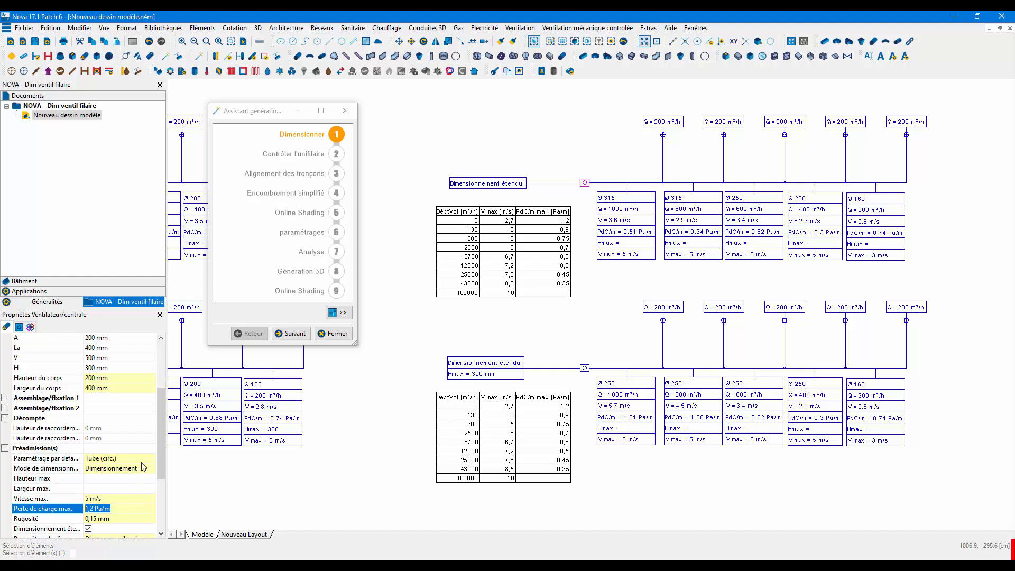
{"action": "scroll", "coordinate": [161, 443], "scroll_direction": "down", "scroll_amount": 2}
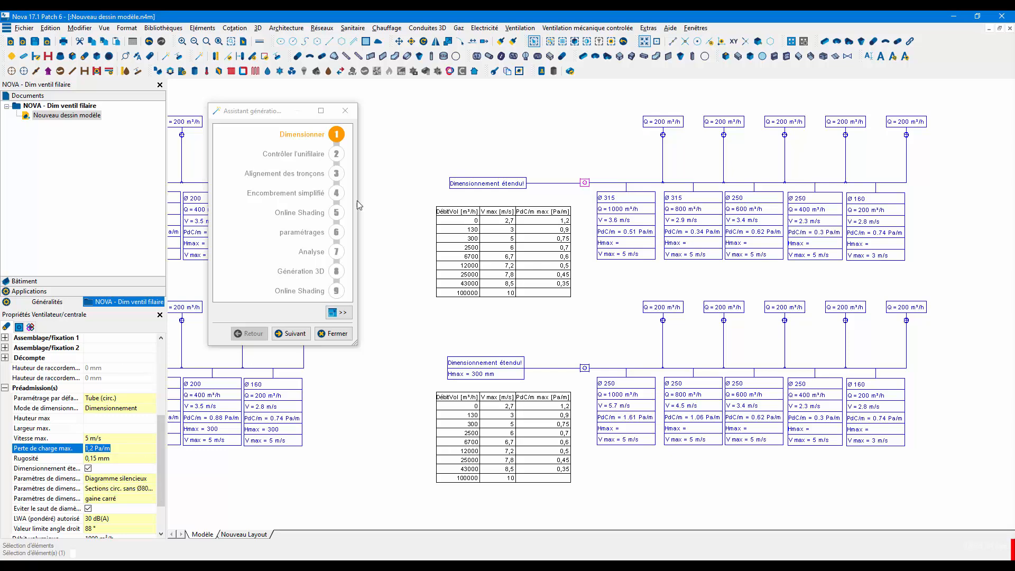
Examine the section labels of the upper extended-sizing network and of the lower one with the 300 mm maximum height.
{"action": "left_click", "coordinate": [593, 160]}
{"action": "scroll", "coordinate": [780, 198], "scroll_direction": "up", "scroll_amount": 1}
{"action": "scroll", "coordinate": [780, 198], "scroll_direction": "up", "scroll_amount": 1}
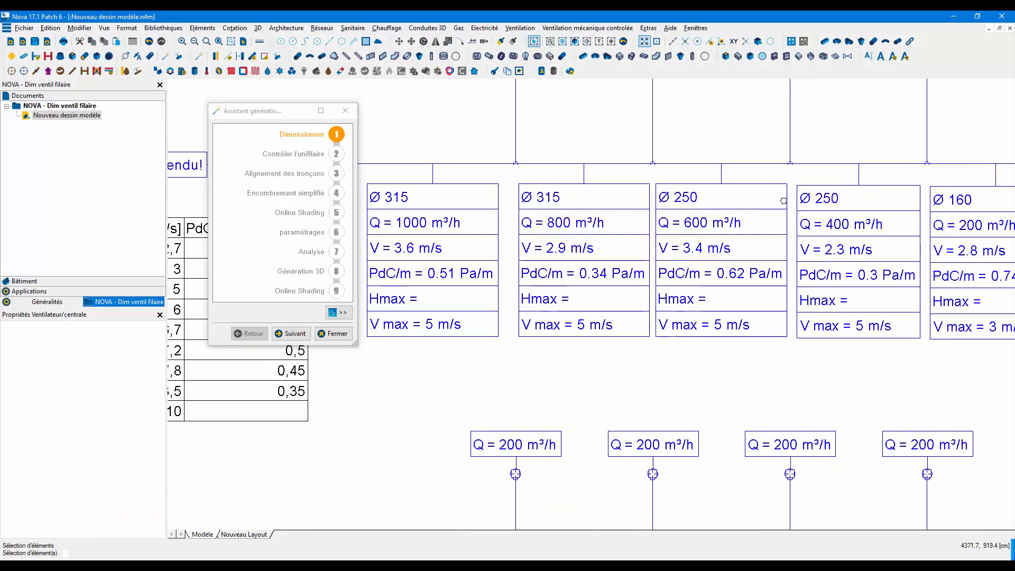
{"action": "mouse_move", "coordinate": [782, 199]}
{"action": "middle_mouse_down"}
{"action": "mouse_move", "coordinate": [704, 206]}
{"action": "mouse_move", "coordinate": [718, 206]}
{"action": "middle_mouse_up"}
{"action": "scroll", "coordinate": [718, 205], "scroll_direction": "down", "scroll_amount": 1}
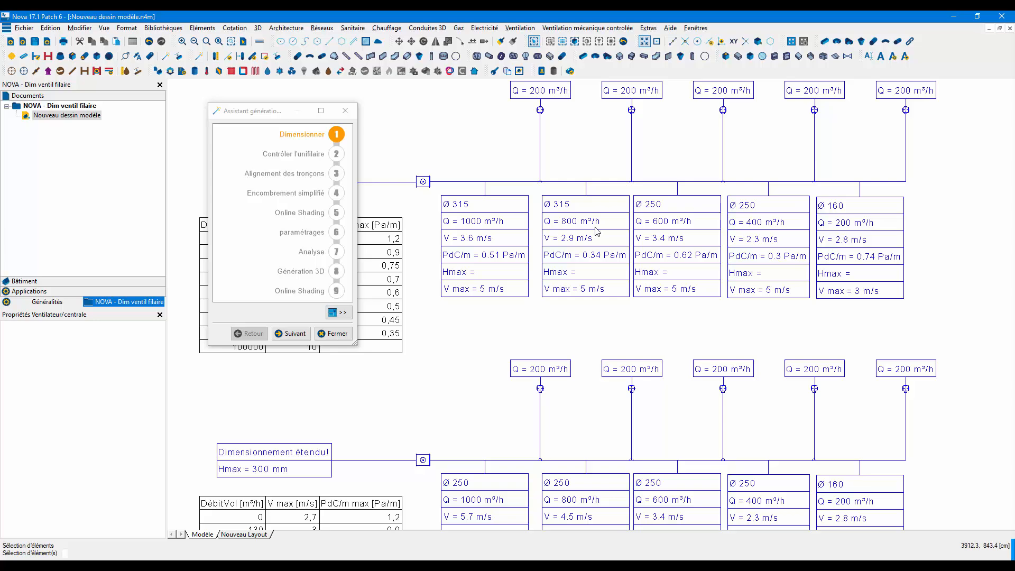
{"action": "middle_click_drag", "start_coordinate": [595, 227], "coordinate": [652, 226]}
{"action": "scroll", "coordinate": [549, 223], "scroll_direction": "down", "scroll_amount": 1}
{"action": "middle_click_drag", "start_coordinate": [547, 207], "coordinate": [549, 131]}
{"action": "mouse_move", "coordinate": [538, 313]}
{"action": "middle_mouse_down"}
{"action": "mouse_move", "coordinate": [571, 296]}
{"action": "mouse_move", "coordinate": [570, 219]}
{"action": "middle_mouse_up"}
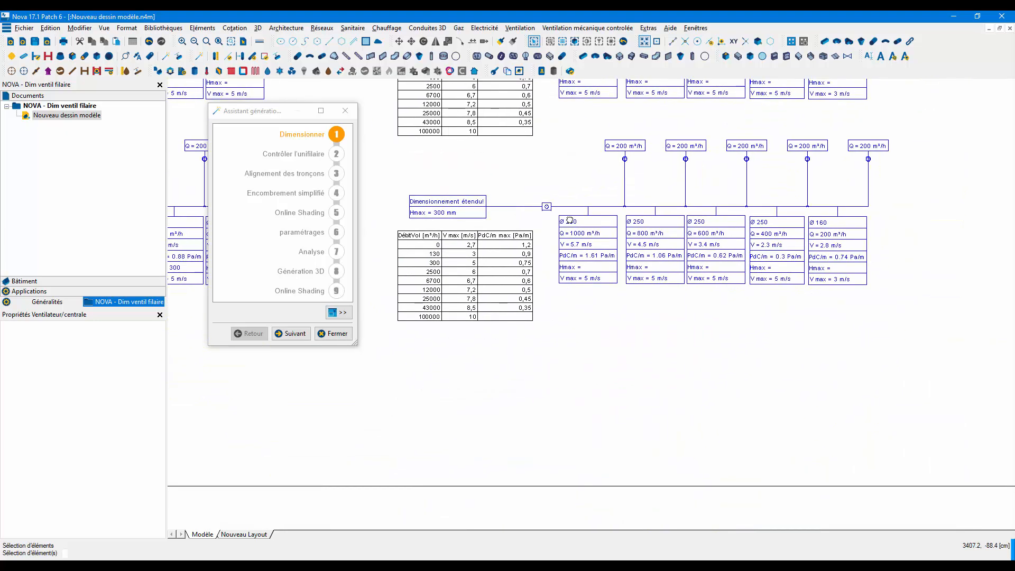
Check the lower extended-sizing fan's height, velocity and pressure-loss limits, and size its network with the generation assistant's Dimensionner stage.
{"action": "scroll", "coordinate": [558, 215], "scroll_direction": "up", "scroll_amount": 1}
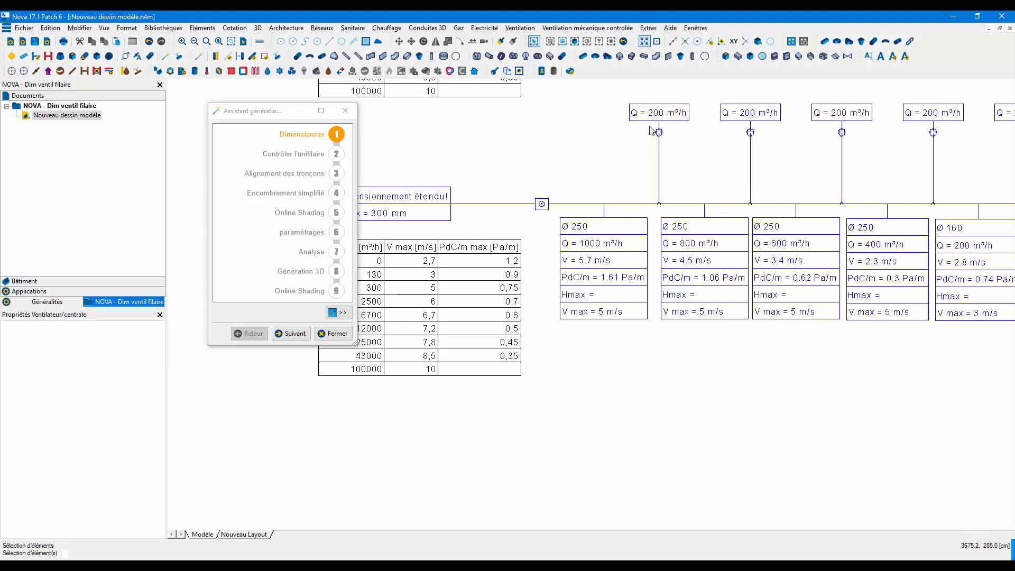
{"action": "left_click", "coordinate": [542, 204]}
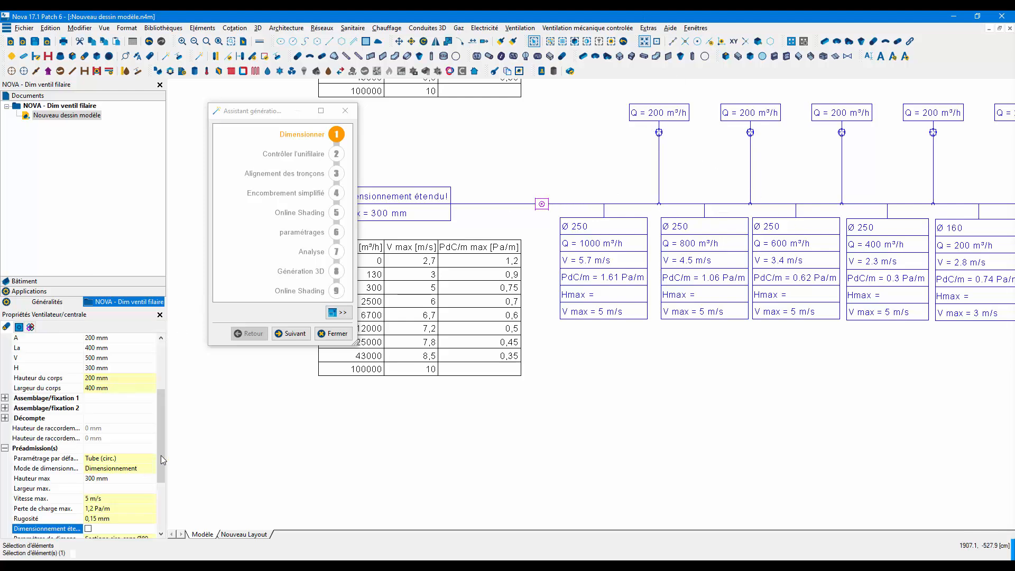
{"action": "scroll", "coordinate": [159, 458], "scroll_direction": "down", "scroll_amount": 2}
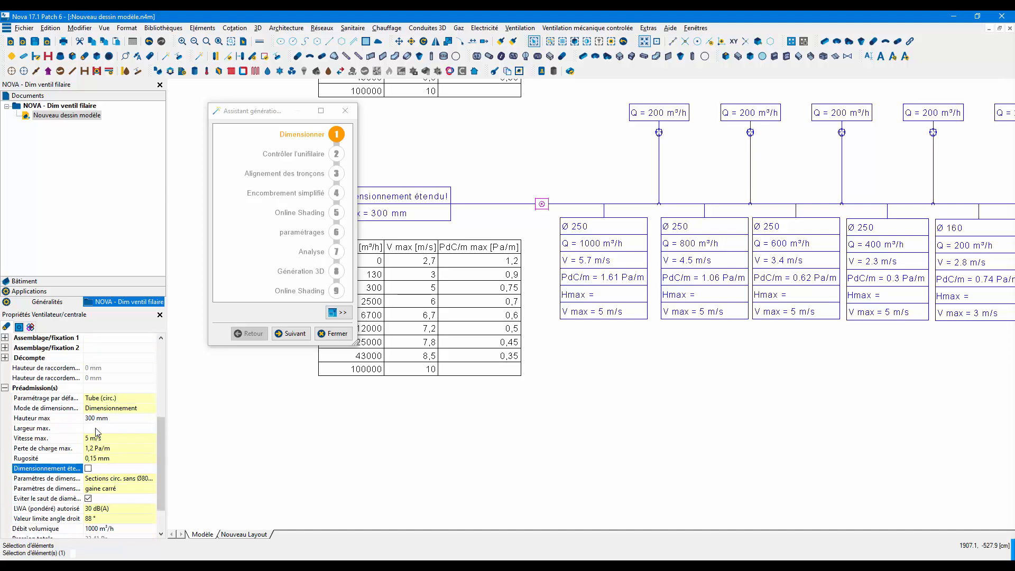
{"action": "left_click", "coordinate": [110, 440]}
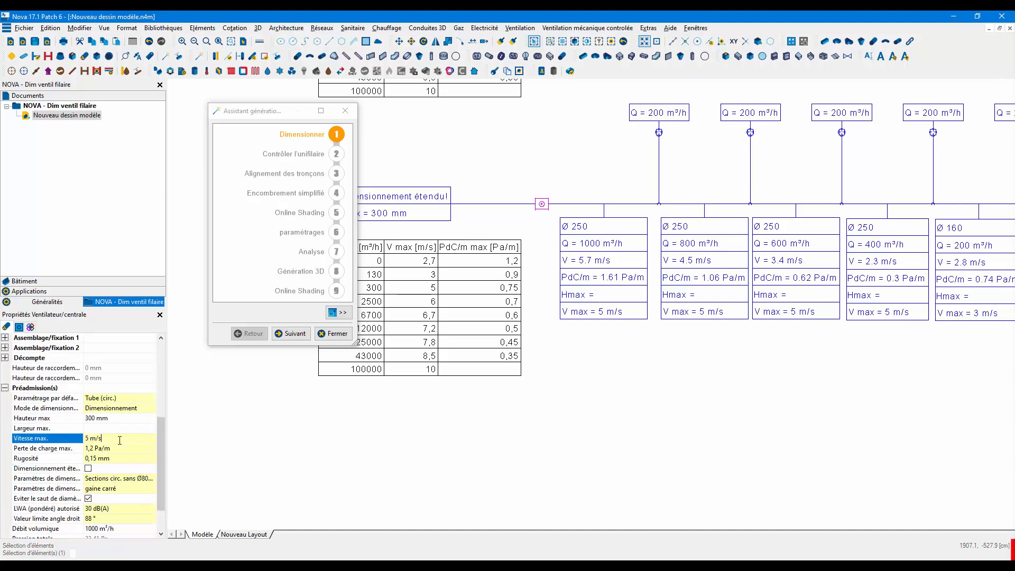
{"action": "left_click", "coordinate": [73, 449]}
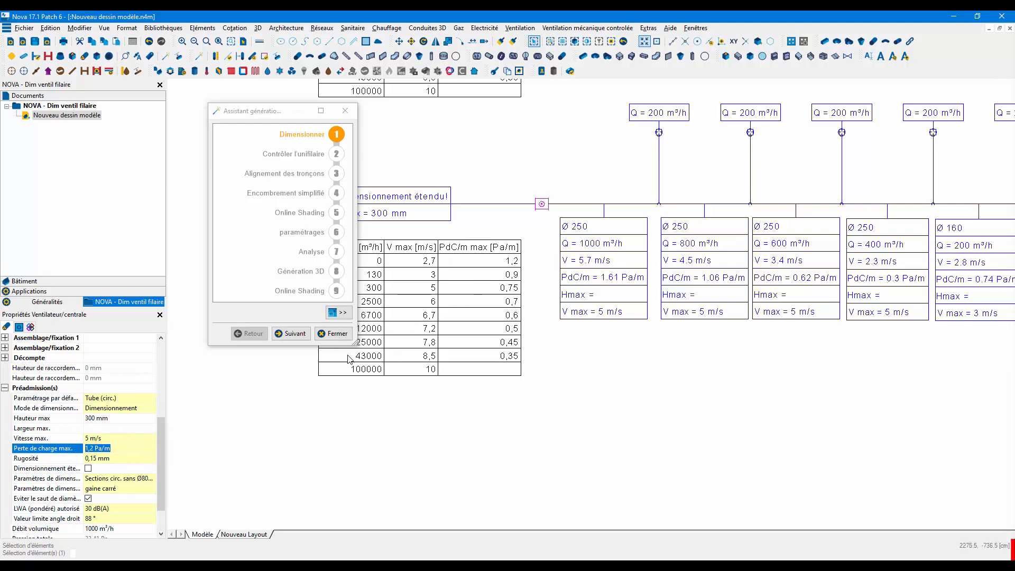
{"action": "left_click", "coordinate": [102, 419]}
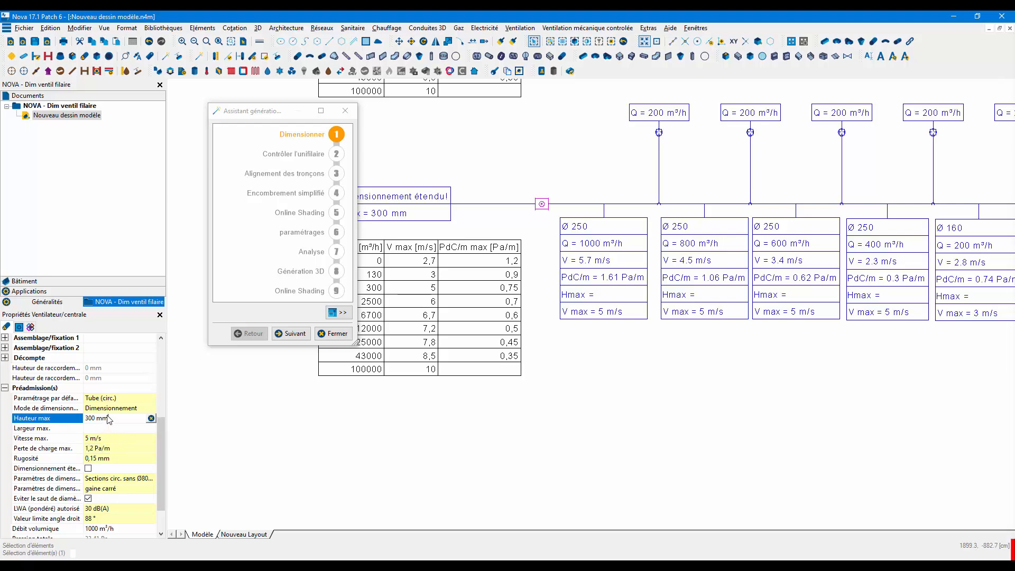
{"action": "left_click", "coordinate": [336, 138]}
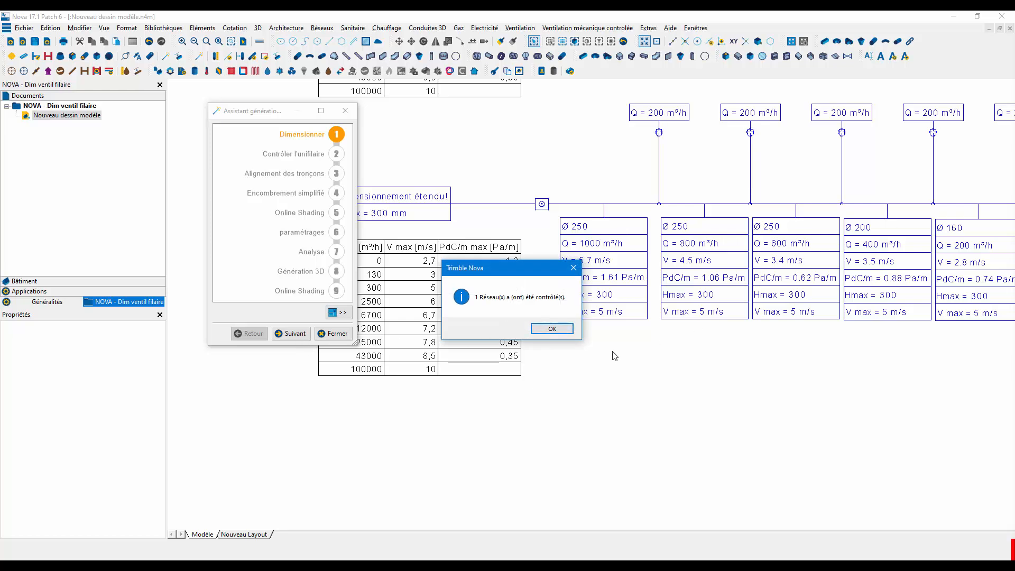
{"action": "left_click", "coordinate": [551, 329]}
Compare the diameters, velocities and pressure losses of the lower network with the upper one, focusing on the 1000 m³/h section.
{"action": "middle_click_drag", "start_coordinate": [813, 209], "coordinate": [588, 233]}
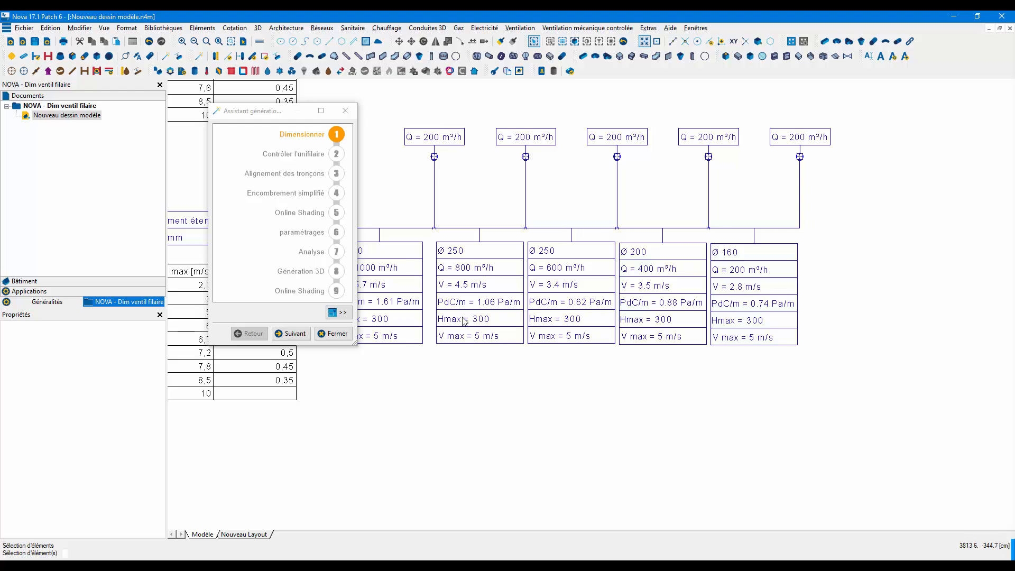
{"action": "scroll", "coordinate": [463, 320], "scroll_direction": "up", "scroll_amount": 5}
{"action": "scroll", "coordinate": [573, 307], "scroll_direction": "down", "scroll_amount": 2}
{"action": "middle_click_drag", "start_coordinate": [573, 307], "coordinate": [711, 305]}
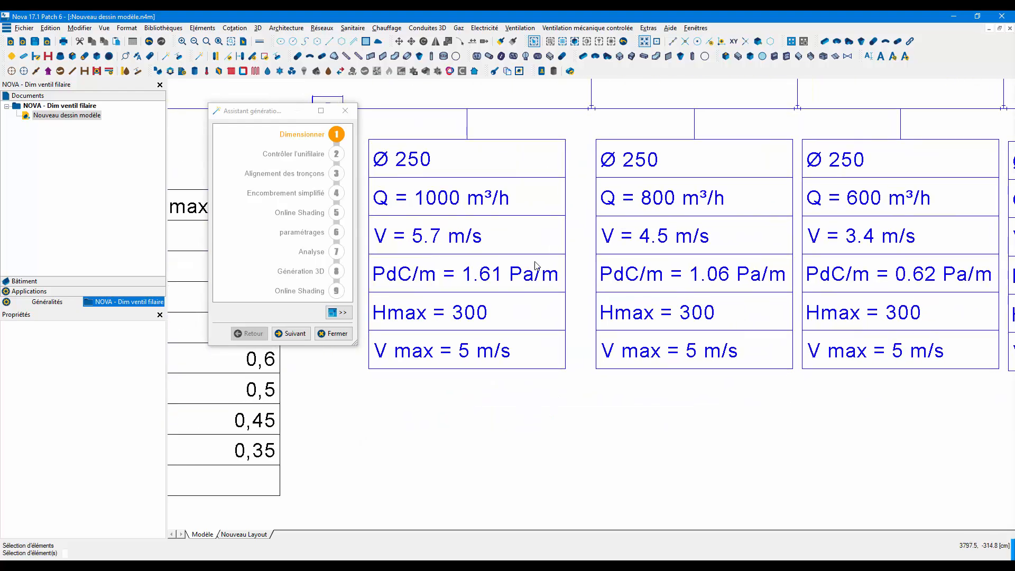
{"action": "middle_click_drag", "start_coordinate": [518, 235], "coordinate": [678, 301]}
{"action": "left_click", "coordinate": [651, 175]}
{"action": "scroll", "coordinate": [651, 177], "scroll_direction": "down", "scroll_amount": 2}
{"action": "middle_click_drag", "start_coordinate": [652, 176], "coordinate": [623, 299]}
{"action": "middle_click_drag", "start_coordinate": [611, 182], "coordinate": [612, 314]}
{"action": "scroll", "coordinate": [599, 163], "scroll_direction": "up", "scroll_amount": 2}
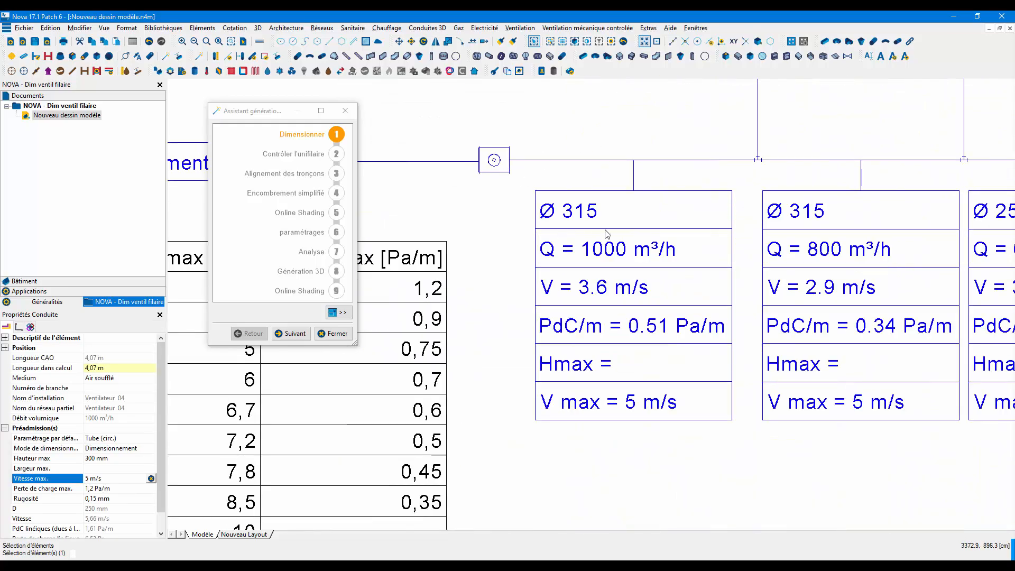
{"action": "scroll", "coordinate": [606, 207], "scroll_direction": "down", "scroll_amount": 1}
{"action": "middle_click_drag", "start_coordinate": [653, 473], "coordinate": [589, 270]}
{"action": "mouse_move", "coordinate": [607, 418]}
{"action": "middle_mouse_down"}
{"action": "mouse_move", "coordinate": [591, 252]}
{"action": "mouse_move", "coordinate": [672, 253]}
{"action": "middle_mouse_up"}
{"action": "scroll", "coordinate": [520, 289], "scroll_direction": "up", "scroll_amount": 2}
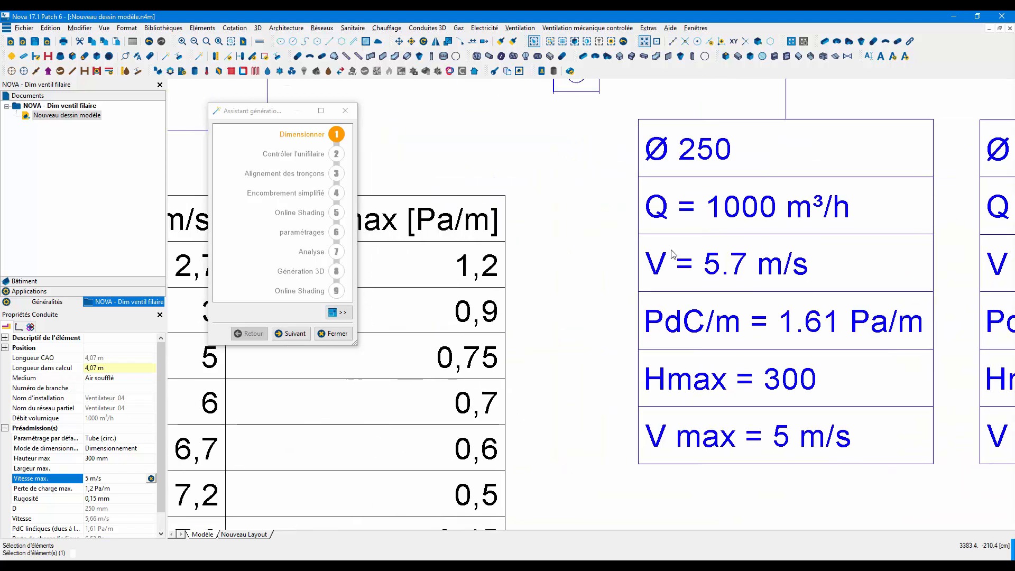
{"action": "scroll", "coordinate": [863, 317], "scroll_direction": "up", "scroll_amount": 1}
{"action": "scroll", "coordinate": [863, 289], "scroll_direction": "down", "scroll_amount": 1}
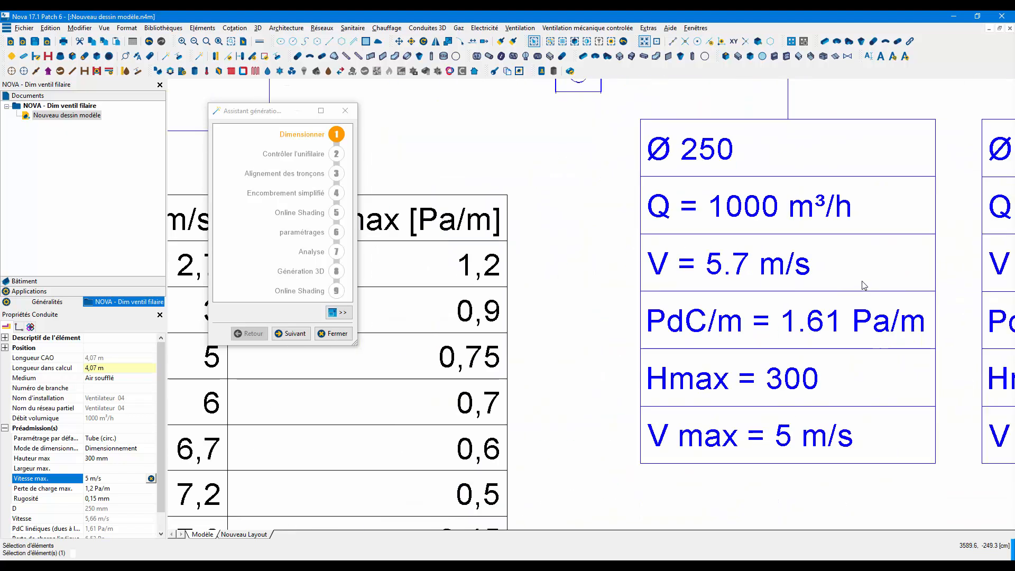
{"action": "scroll", "coordinate": [782, 214], "scroll_direction": "down", "scroll_amount": 3}
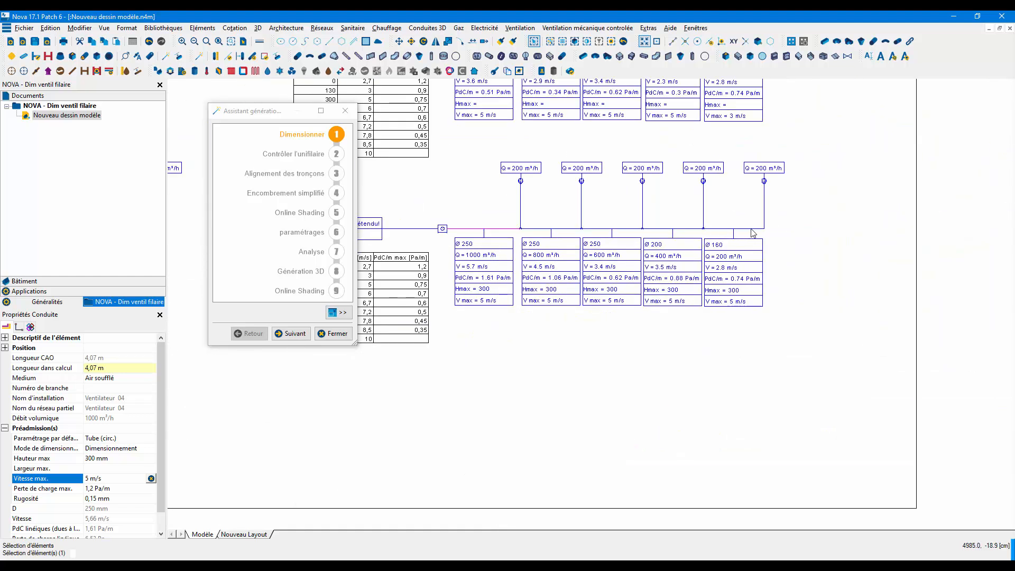
Set the lower network's 400 and 200 m³/h sections to pressure-loss calculation mode (Calcul des pertes de charge) with a 160 mm diameter.
{"action": "left_click", "coordinate": [753, 230]}
{"action": "left_click", "coordinate": [694, 230], "text": "ctrl"}
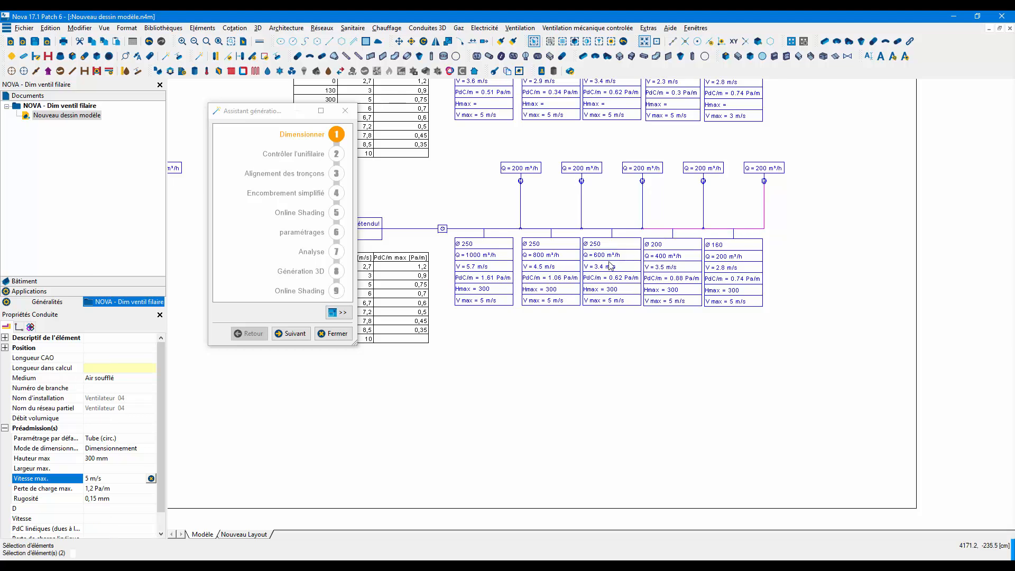
{"action": "left_click", "coordinate": [138, 448]}
{"action": "left_click", "coordinate": [152, 449]}
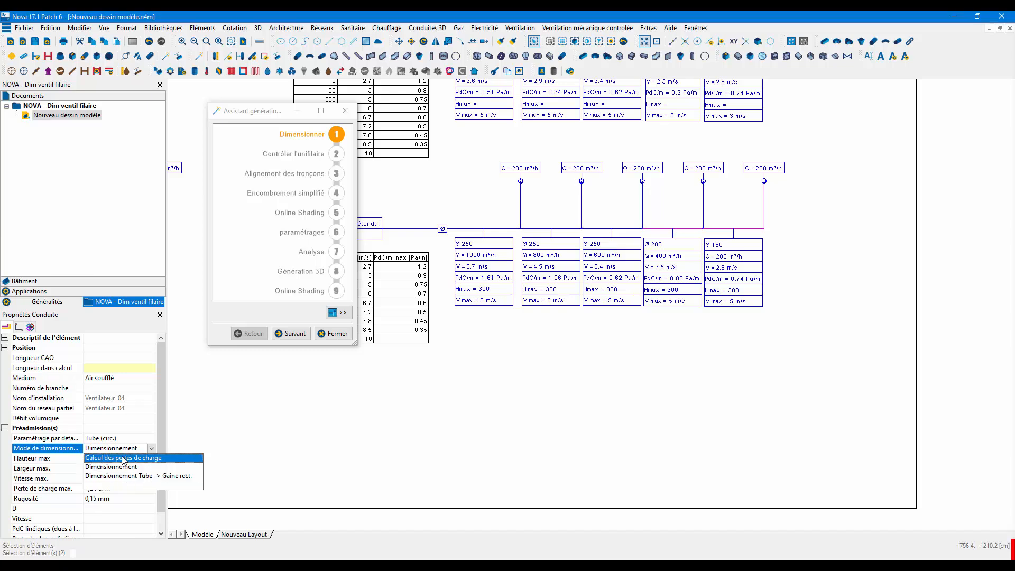
{"action": "left_click", "coordinate": [136, 458]}
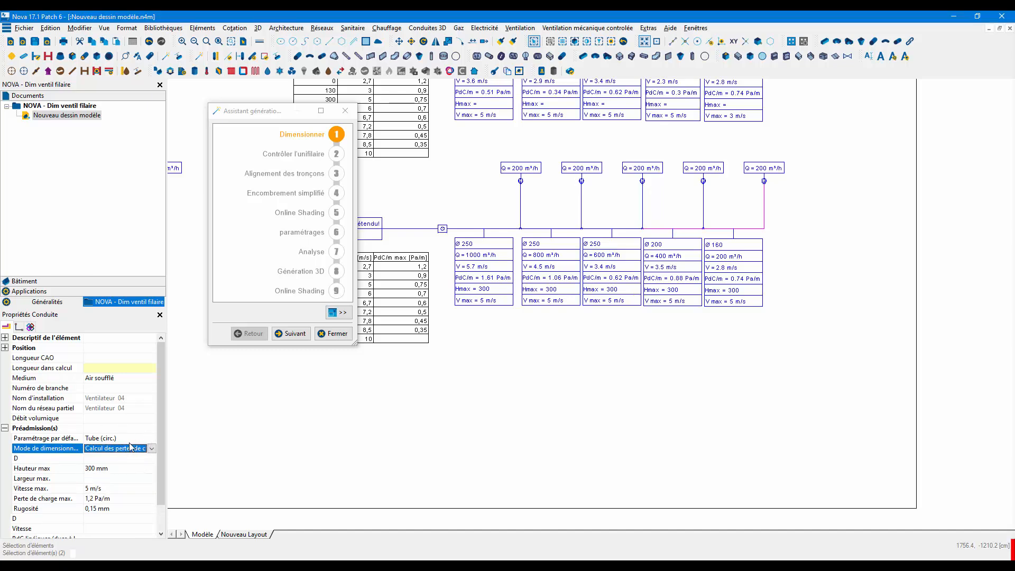
{"action": "left_click", "coordinate": [96, 458]}
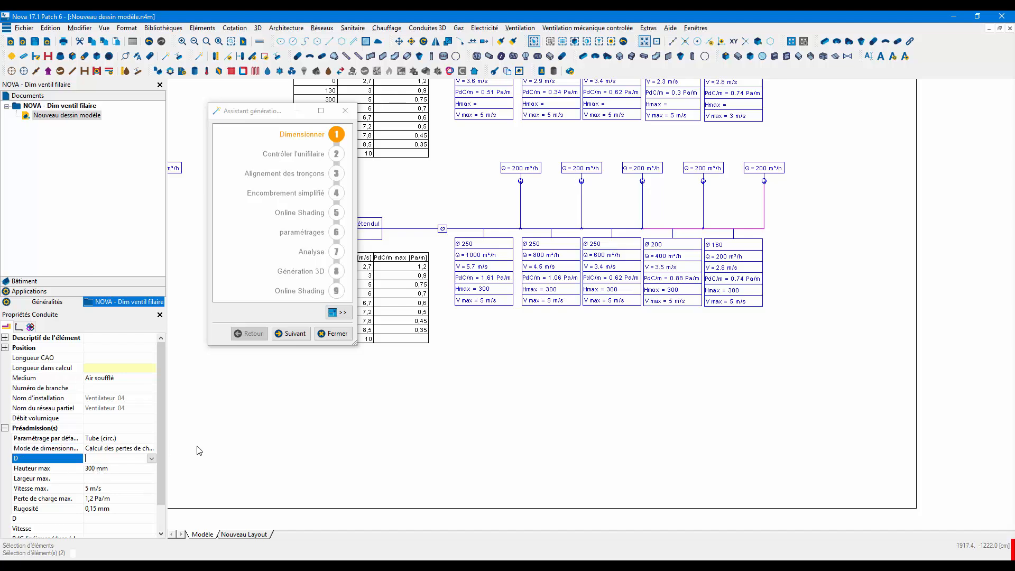
{"action": "type", "text": "160"}
{"action": "key", "text": "Return"}
{"action": "left_click", "coordinate": [668, 424]}
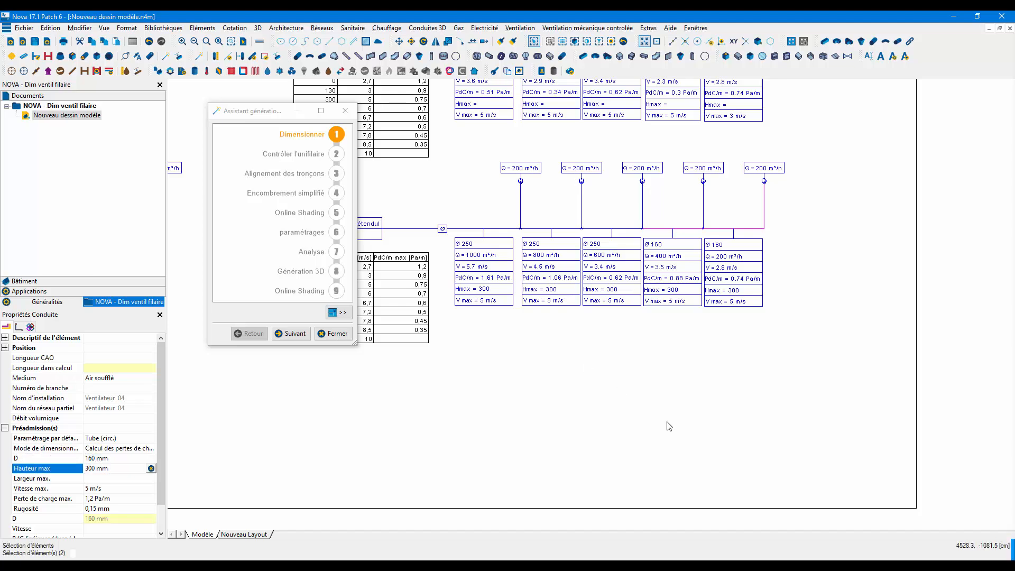
Size the lower network again with the Dimensionner stage, and check the diameter and maximum height of its 400 m³/h section.
{"action": "left_click", "coordinate": [337, 134]}
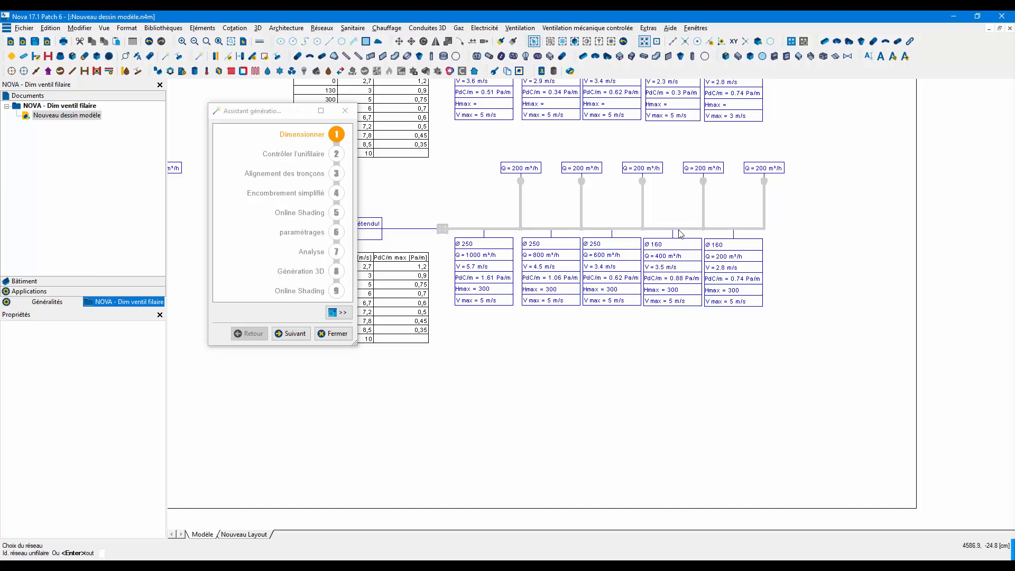
{"action": "left_click", "coordinate": [552, 329]}
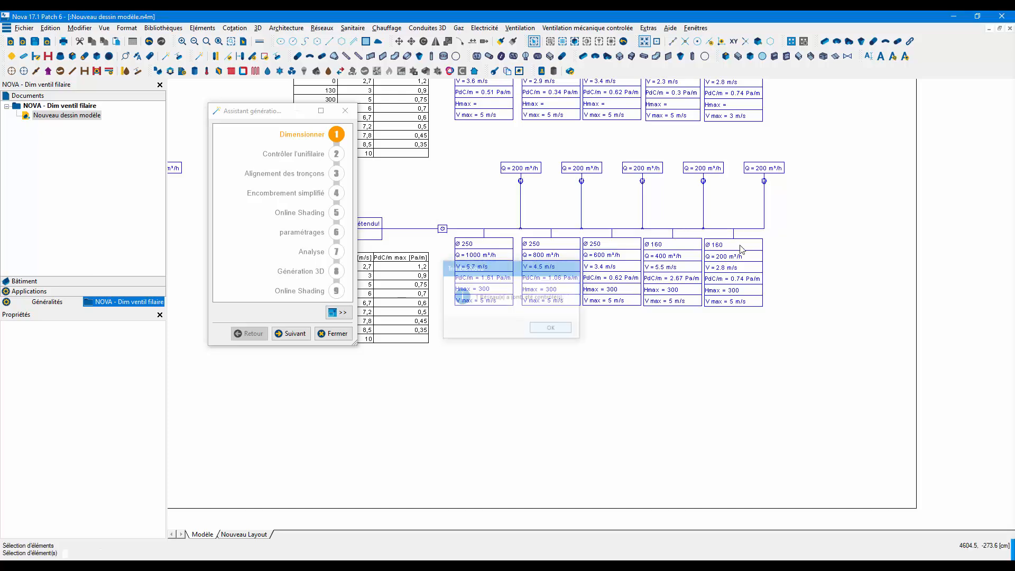
{"action": "scroll", "coordinate": [713, 251], "scroll_direction": "up", "scroll_amount": 5}
{"action": "left_click", "coordinate": [634, 185]}
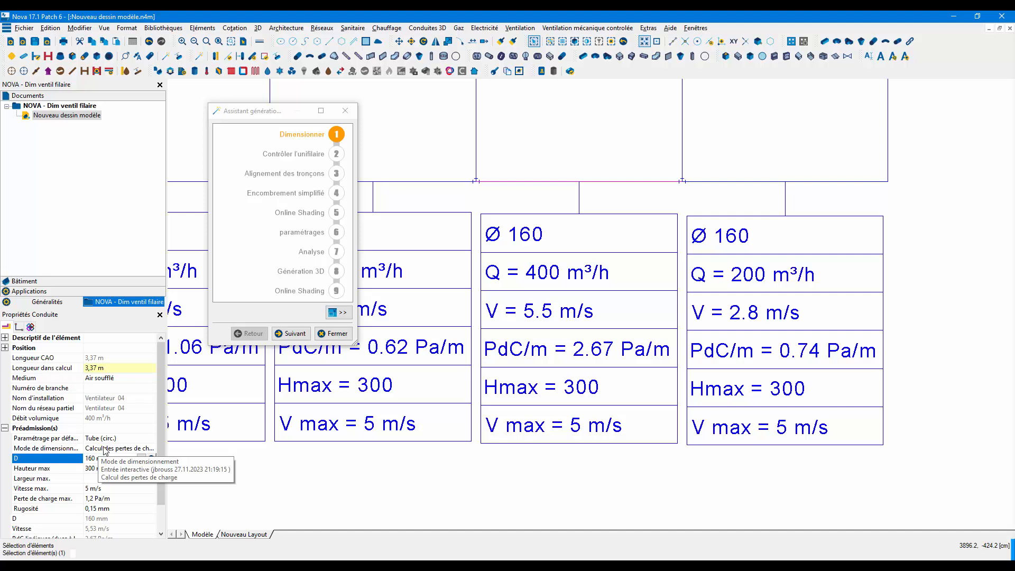
{"action": "left_click_drag", "start_coordinate": [111, 459], "coordinate": [88, 458]}
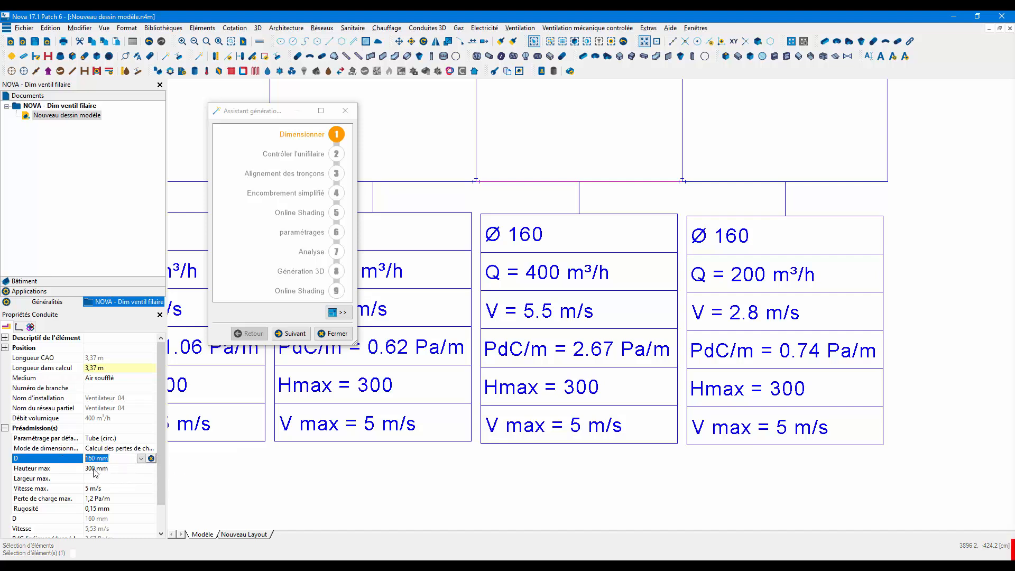
{"action": "left_click", "coordinate": [106, 469]}
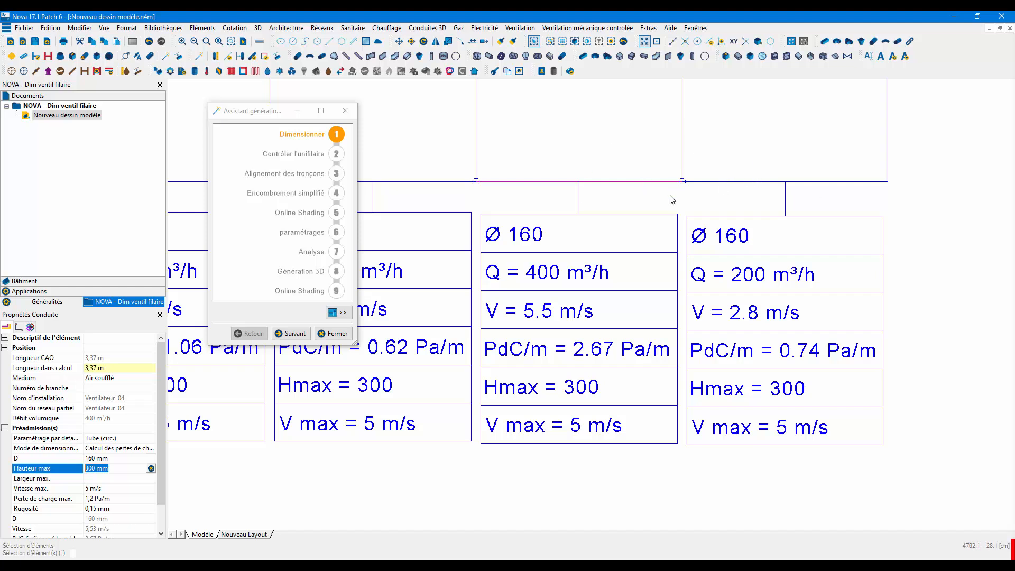
Close the generation assistant with all four networks in view.
{"action": "scroll", "coordinate": [672, 199], "scroll_direction": "down", "scroll_amount": 3}
{"action": "middle_click_drag", "start_coordinate": [756, 268], "coordinate": [757, 270]}
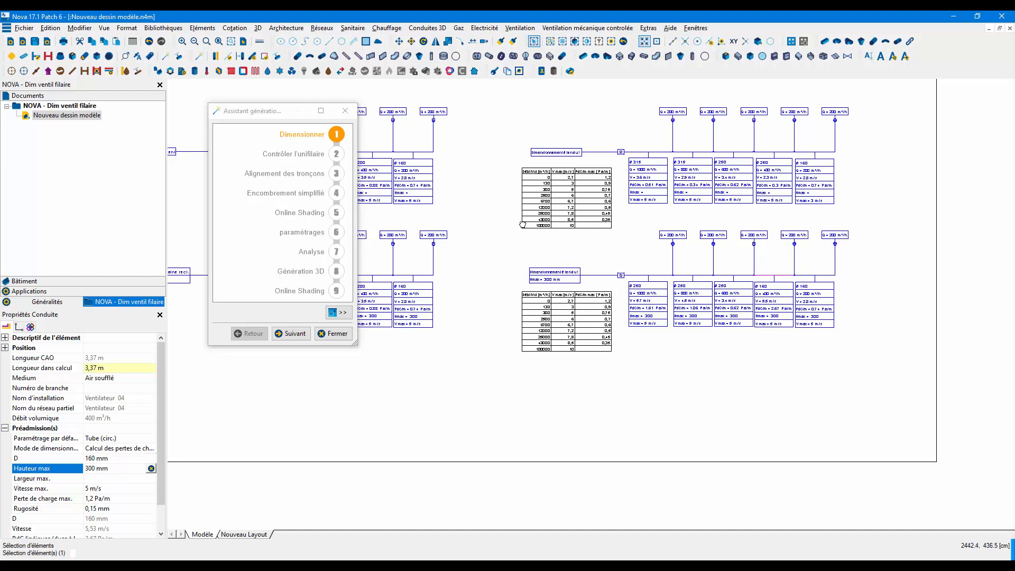
{"action": "middle_click_drag", "start_coordinate": [522, 224], "coordinate": [616, 245]}
{"action": "left_click", "coordinate": [345, 112]}
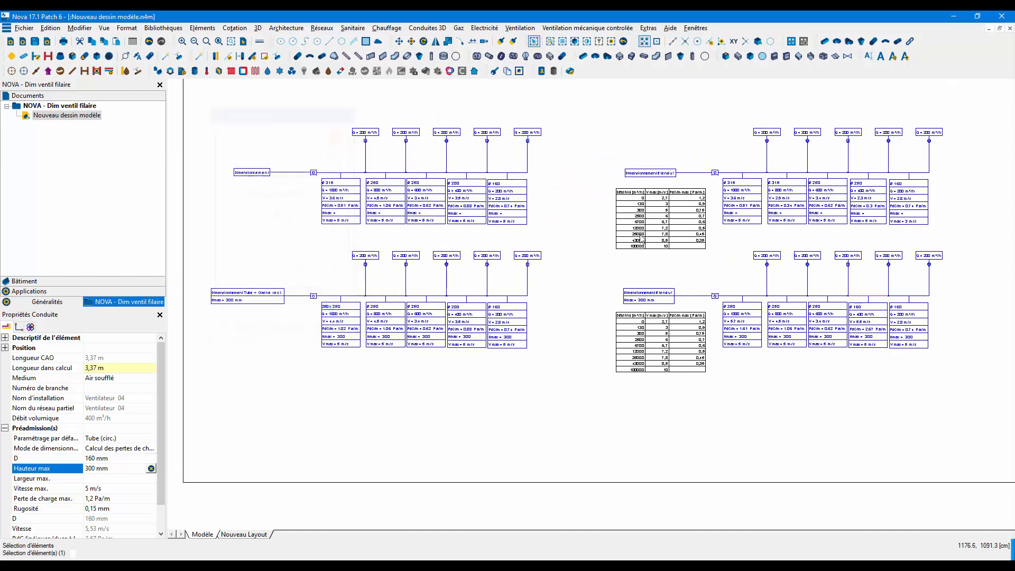